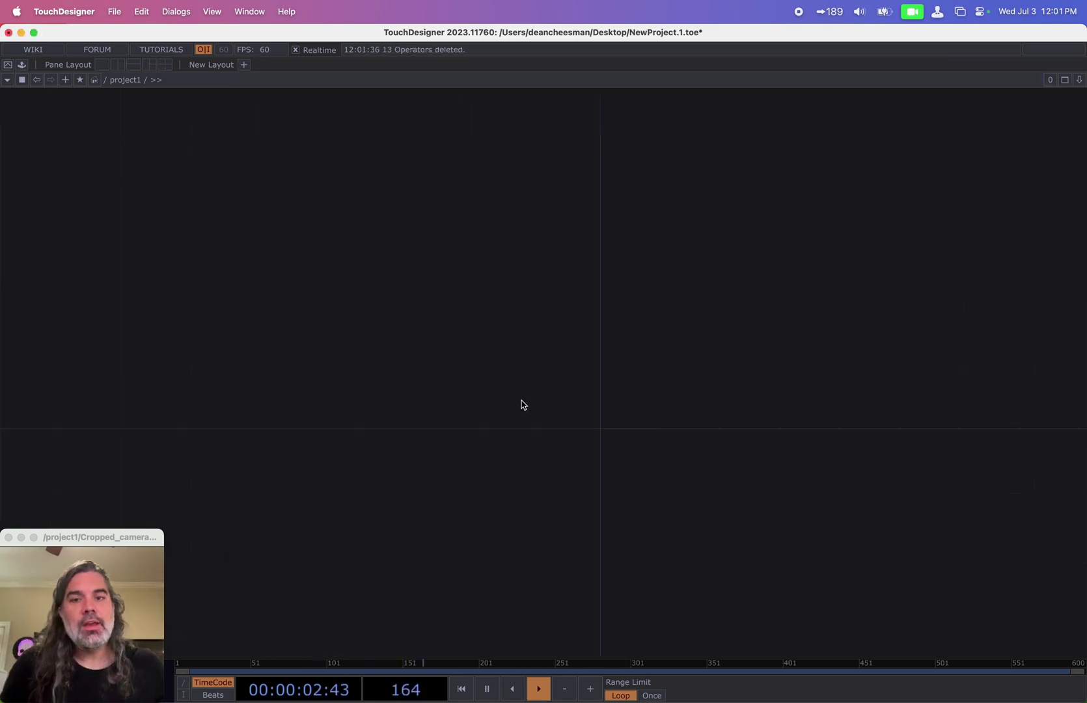
Place a Text TOP in the empty project network.
scroll(495, 371, "down", 1)
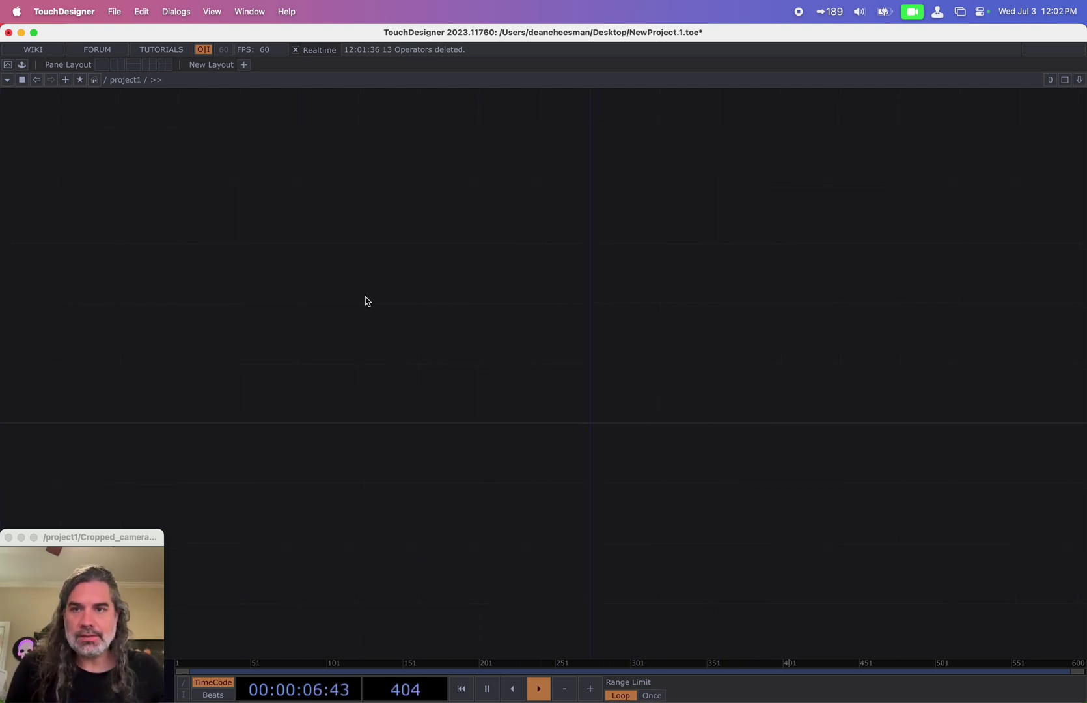
key("Tab")
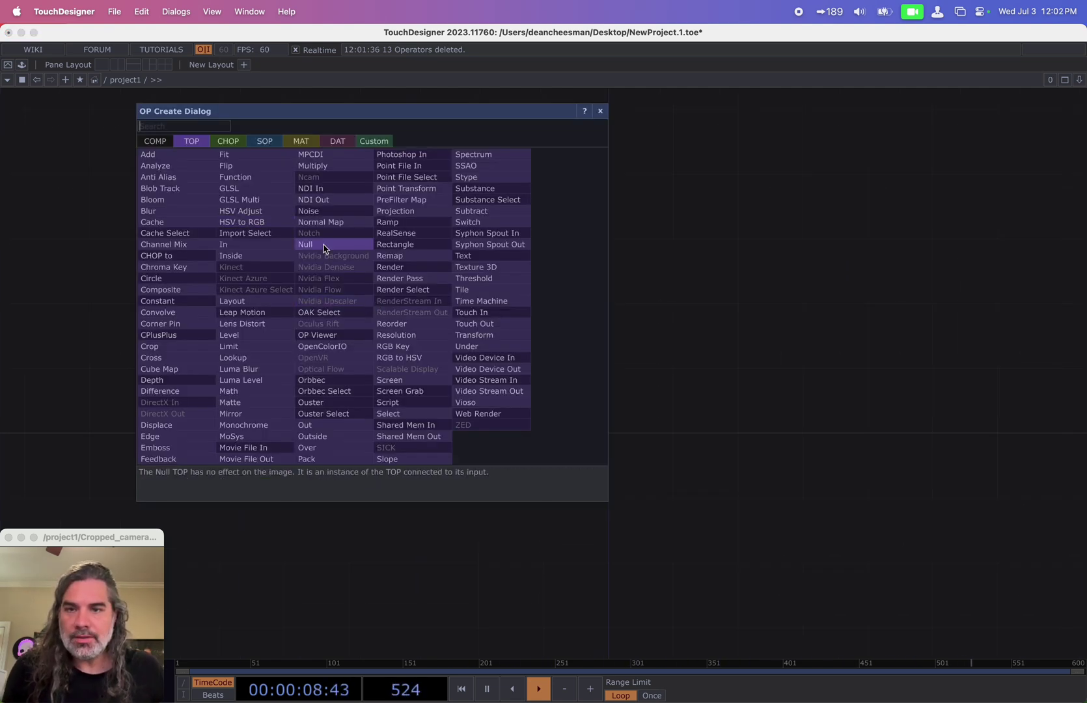
left_click(493, 256)
left_click(426, 293)
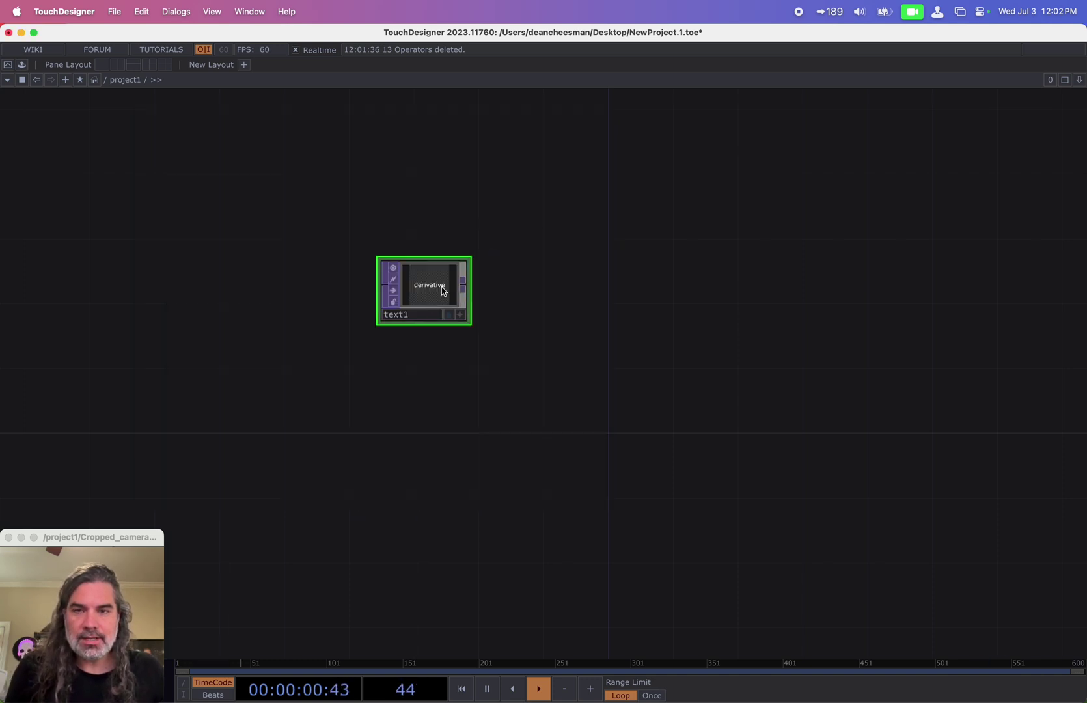
Show the Text TOP's parameters and set its font to DIN Condensed with the Bold typeface.
key("p")
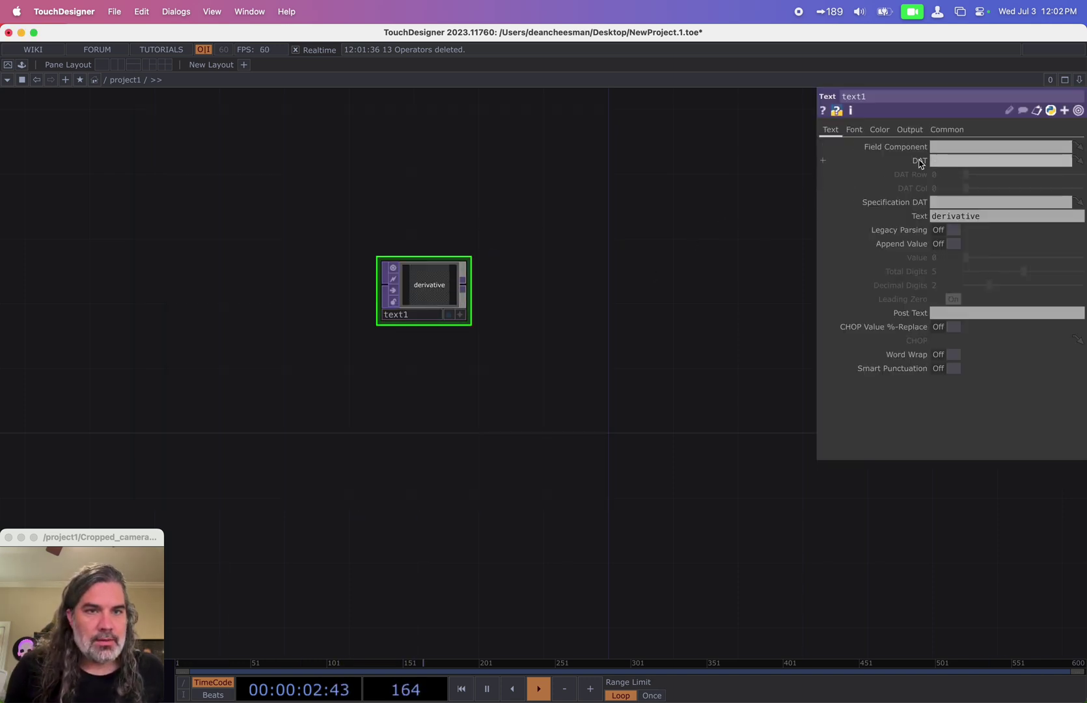
left_click(853, 130)
left_click(993, 170)
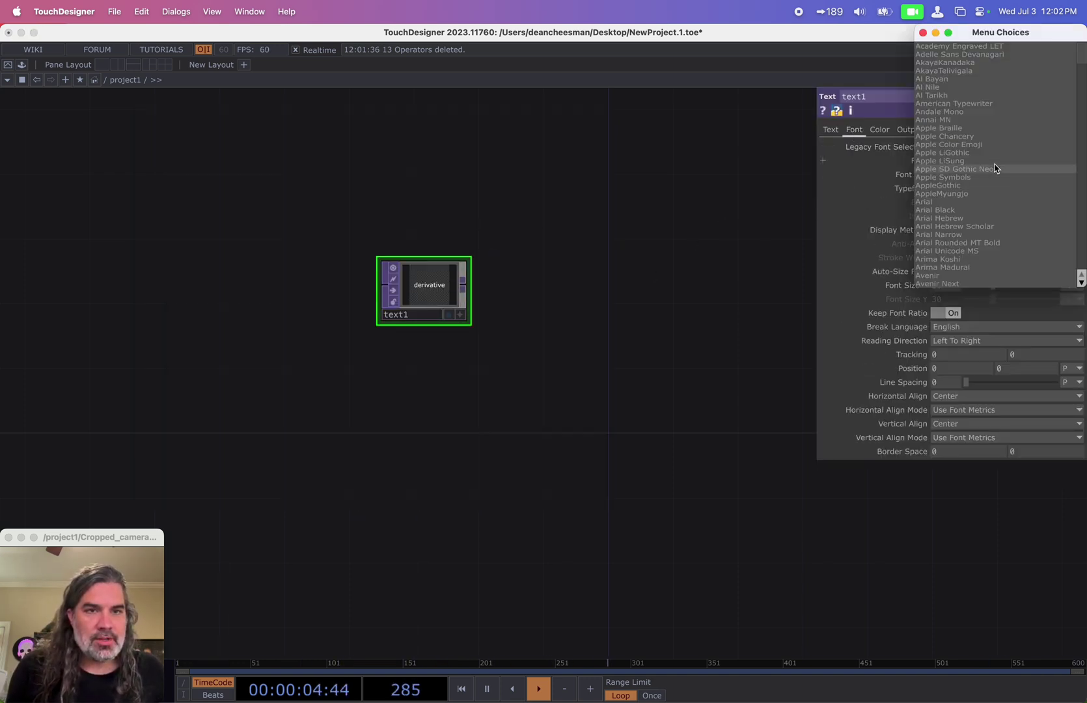
scroll(993, 170, "down", 10)
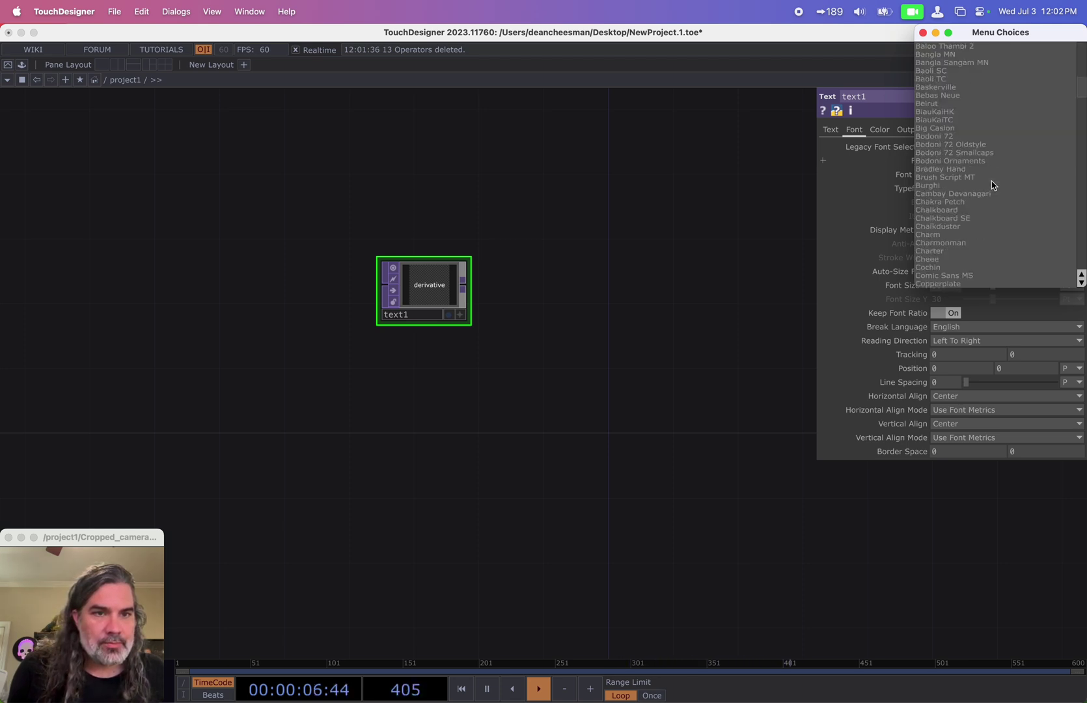
scroll(992, 185, "down", 5)
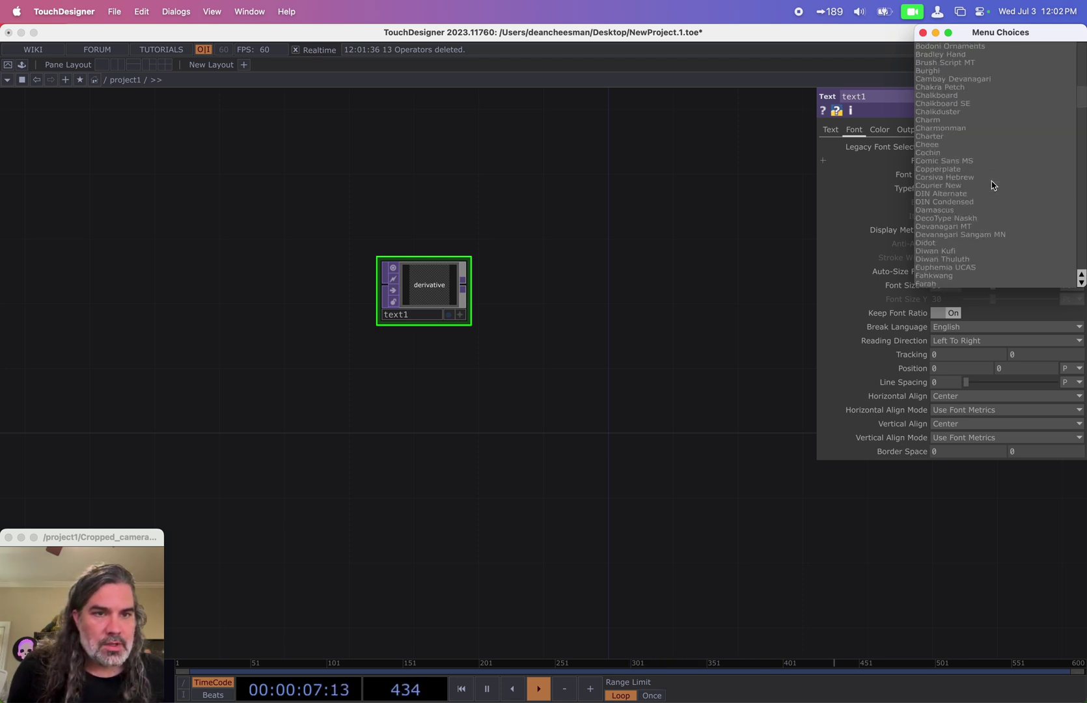
left_click(945, 201)
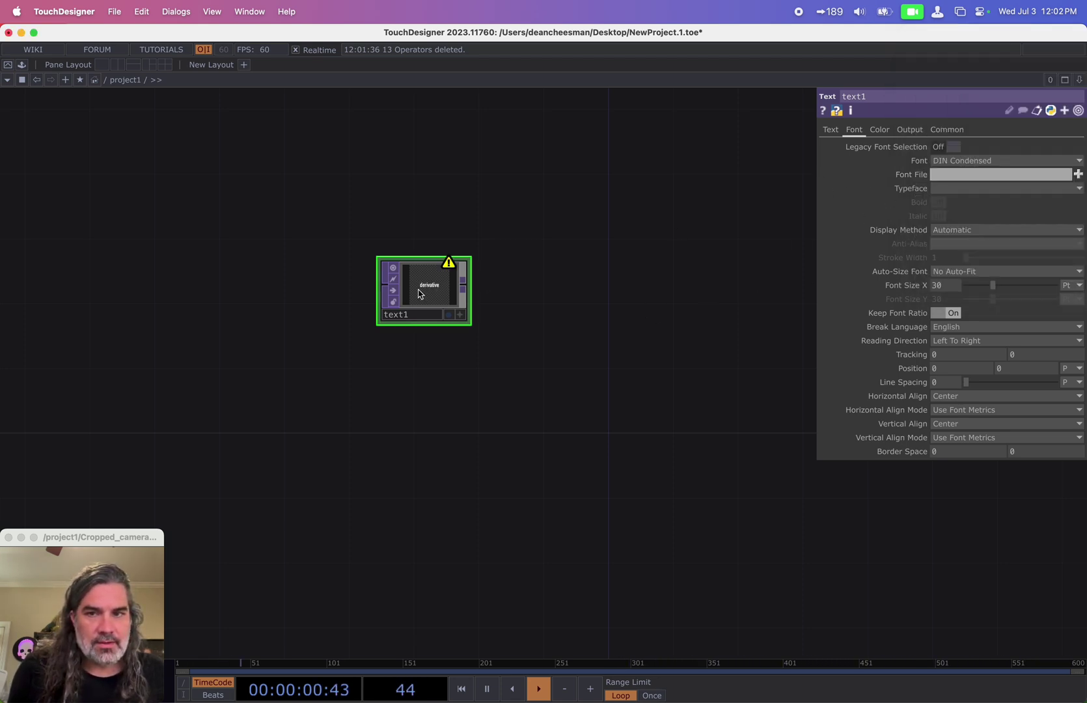
scroll(417, 291, "up", 3)
left_click(962, 188)
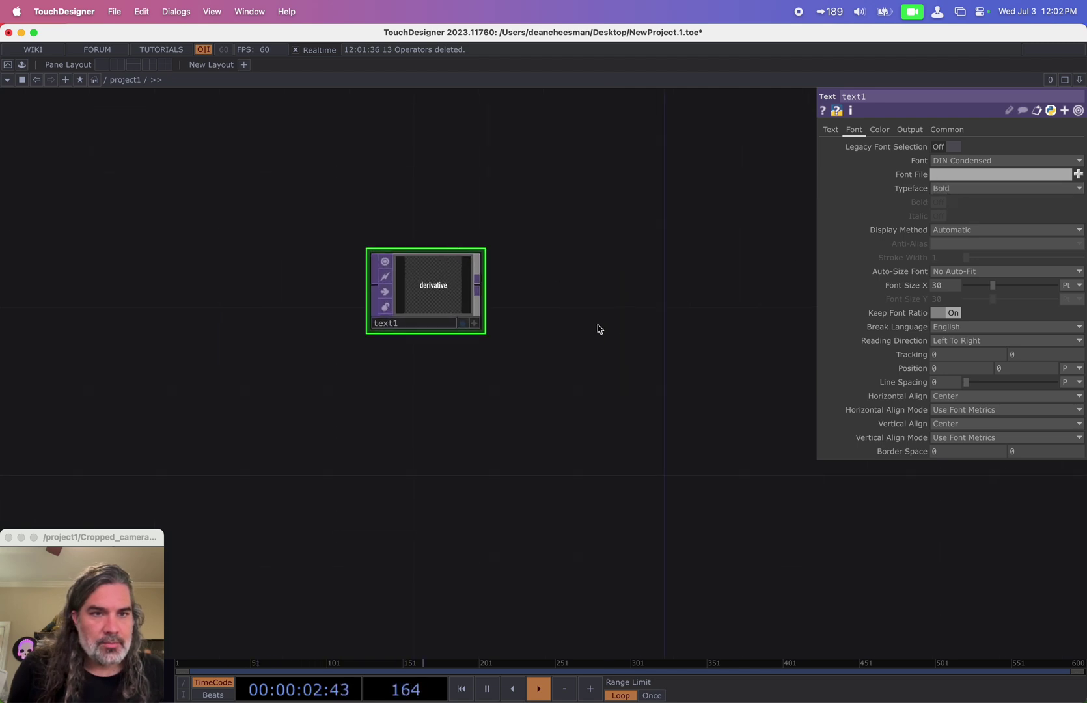
Set the Text TOP's text to WARP.
scroll(441, 318, "up", 3)
left_click(832, 130)
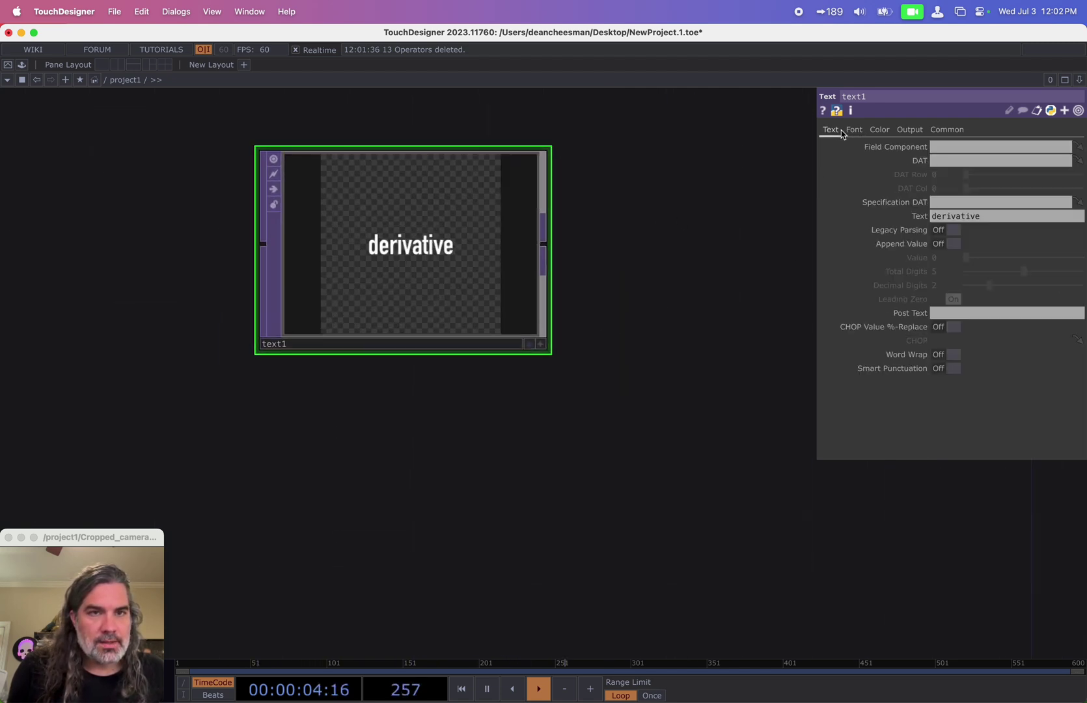
left_click(983, 216)
type("WARP")
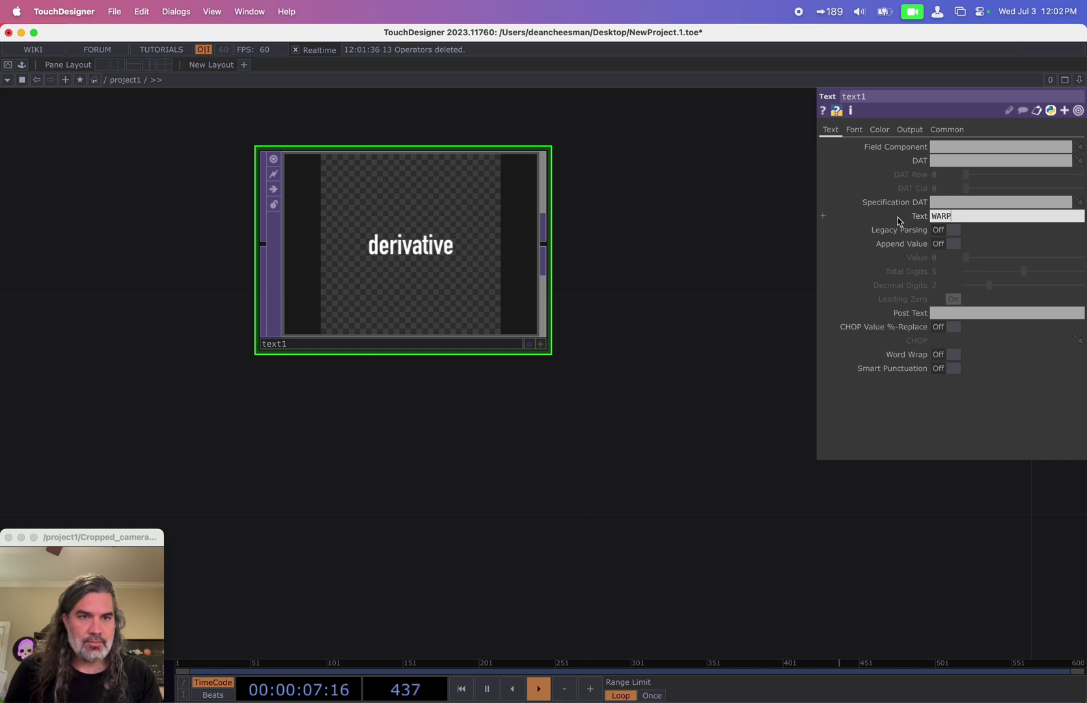
key("Return")
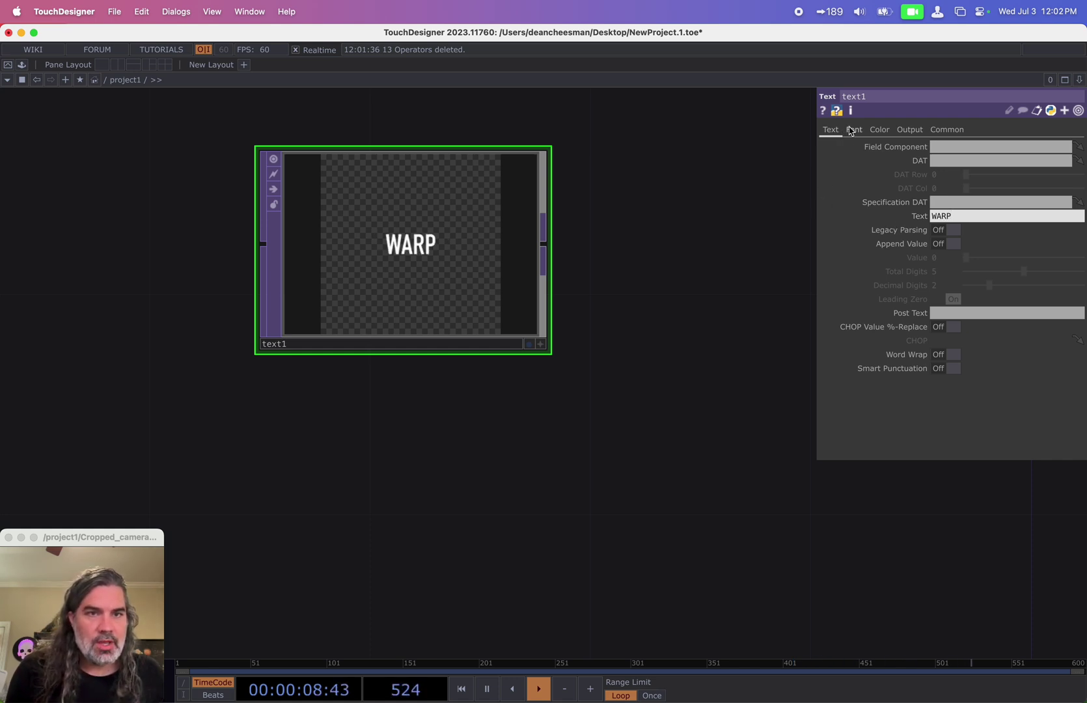
Set the Text TOP's resolution to 1280 x 720.
left_click(946, 128)
left_click(1078, 160)
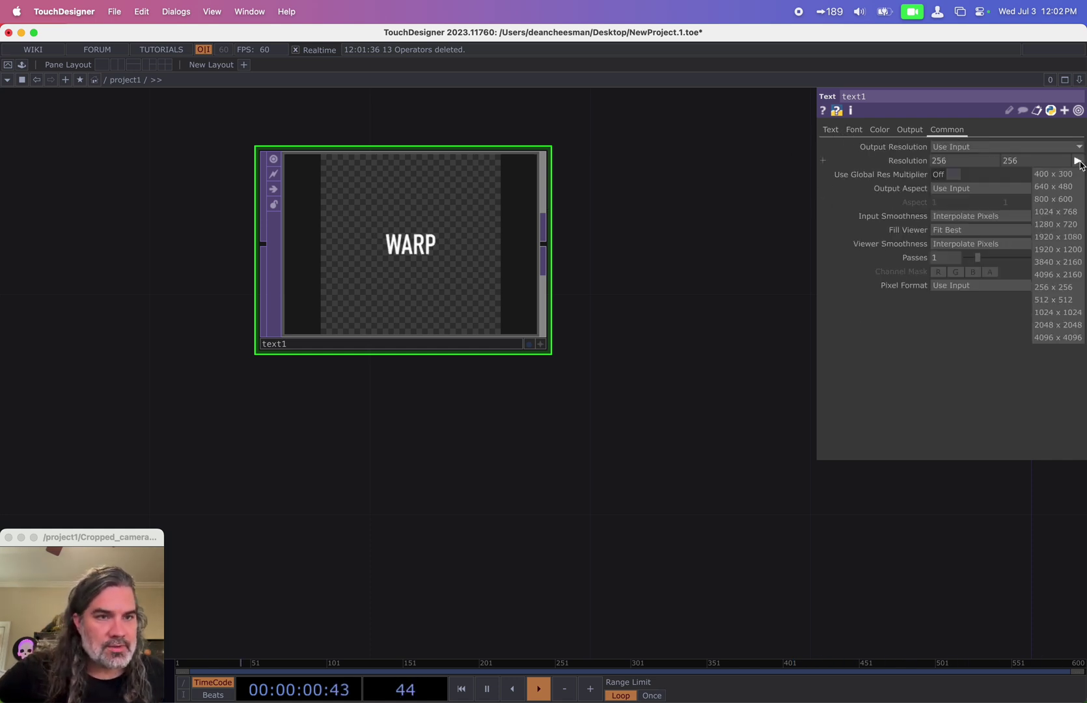
left_click(1055, 224)
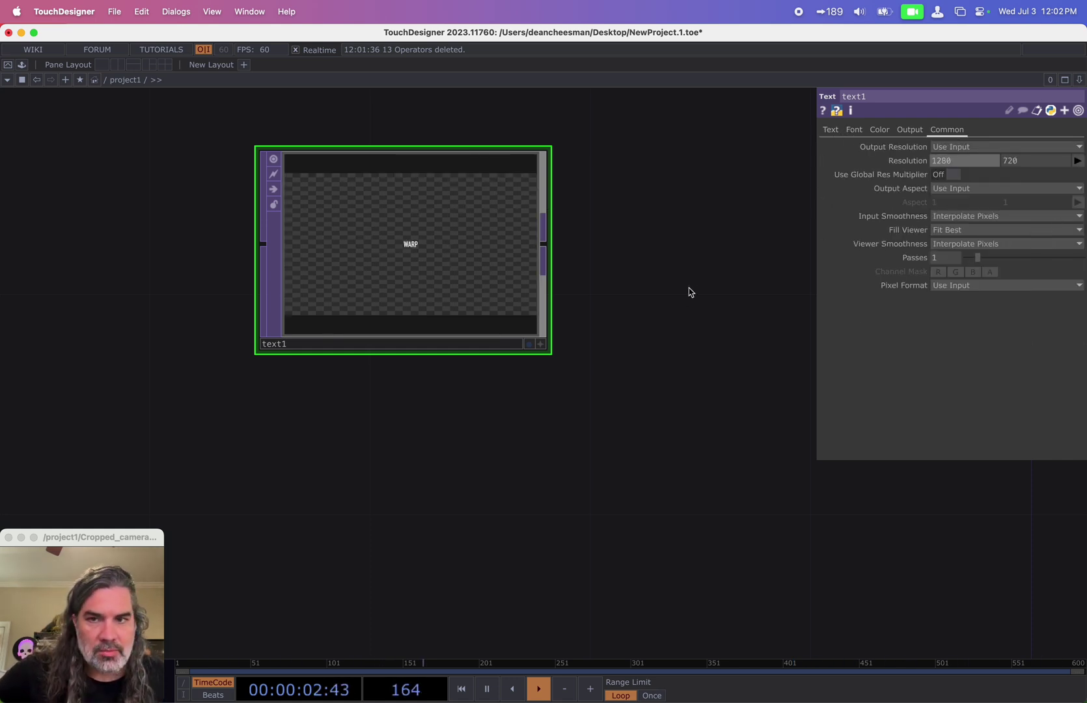
Enlarge the WARP text to a horizontal font size of 468 so it nearly fills the frame.
left_click(848, 130)
left_click_drag(992, 285, 1058, 285)
mouse_move(954, 284)
middle_mouse_down()
mouse_move(963, 274)
mouse_move(949, 266)
mouse_move(952, 281)
middle_mouse_up()
mouse_move(953, 282)
middle_mouse_down()
mouse_move(952, 261)
mouse_move(954, 286)
middle_mouse_up()
Add a Transform TOP connected to the output of text1.
left_click_drag(631, 347, 473, 400)
scroll(473, 399, "down", 3)
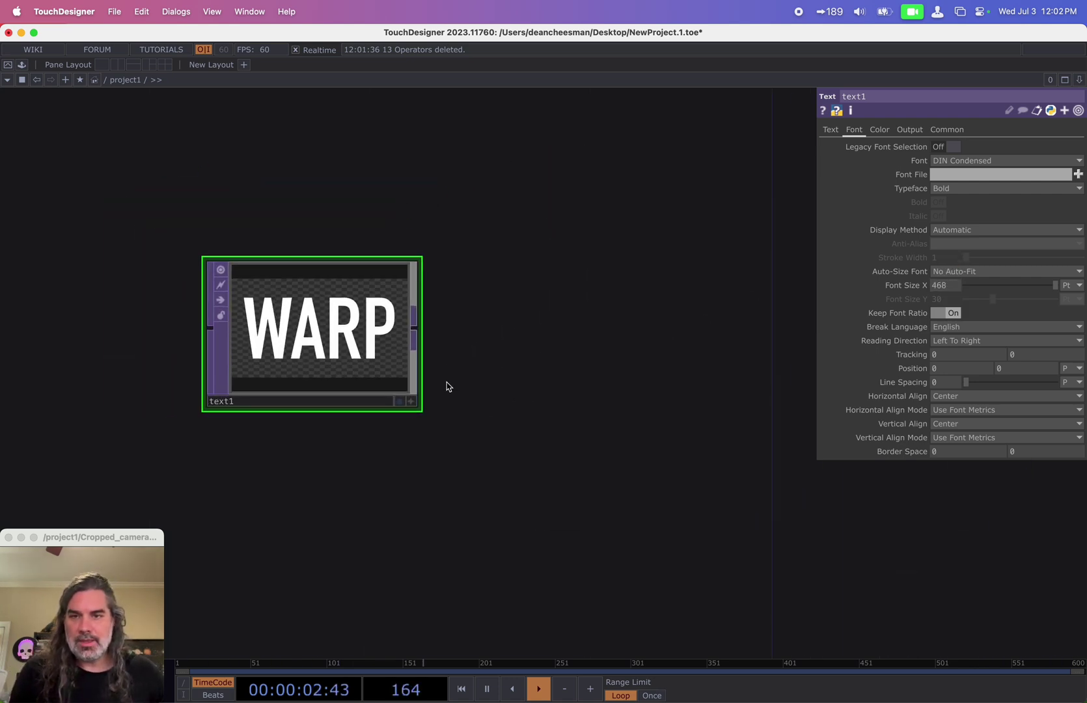
left_click(416, 329)
left_click(498, 328)
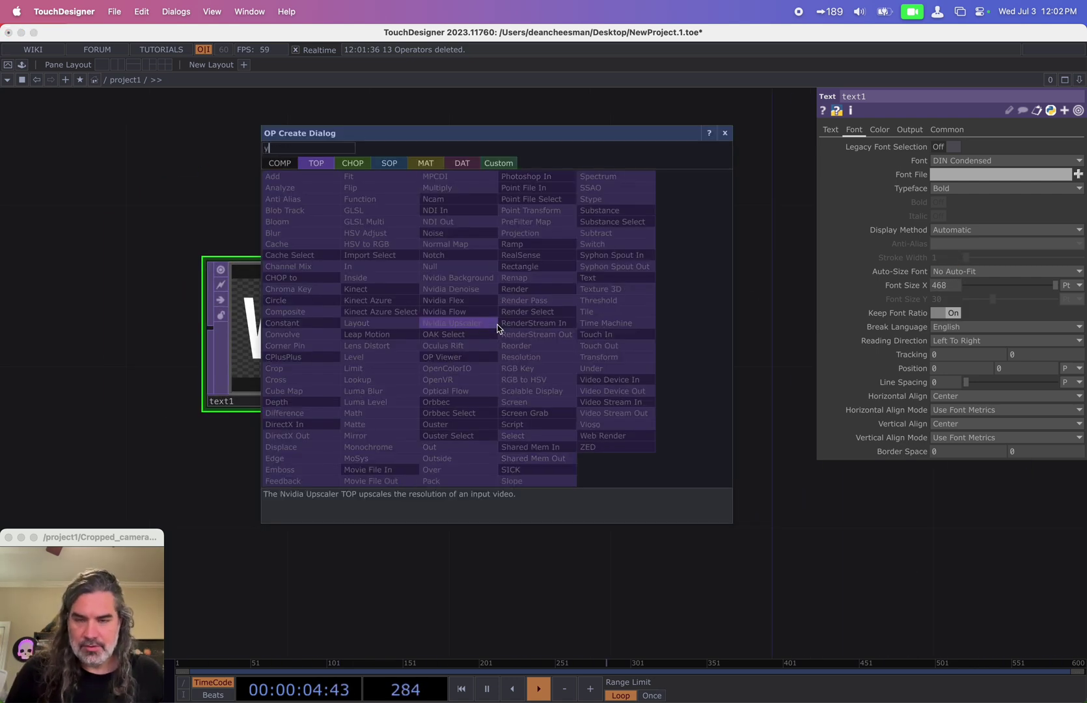
type("yrt")
key("BackSpace")
key("BackSpace")
key("BackSpace")
type("tra")
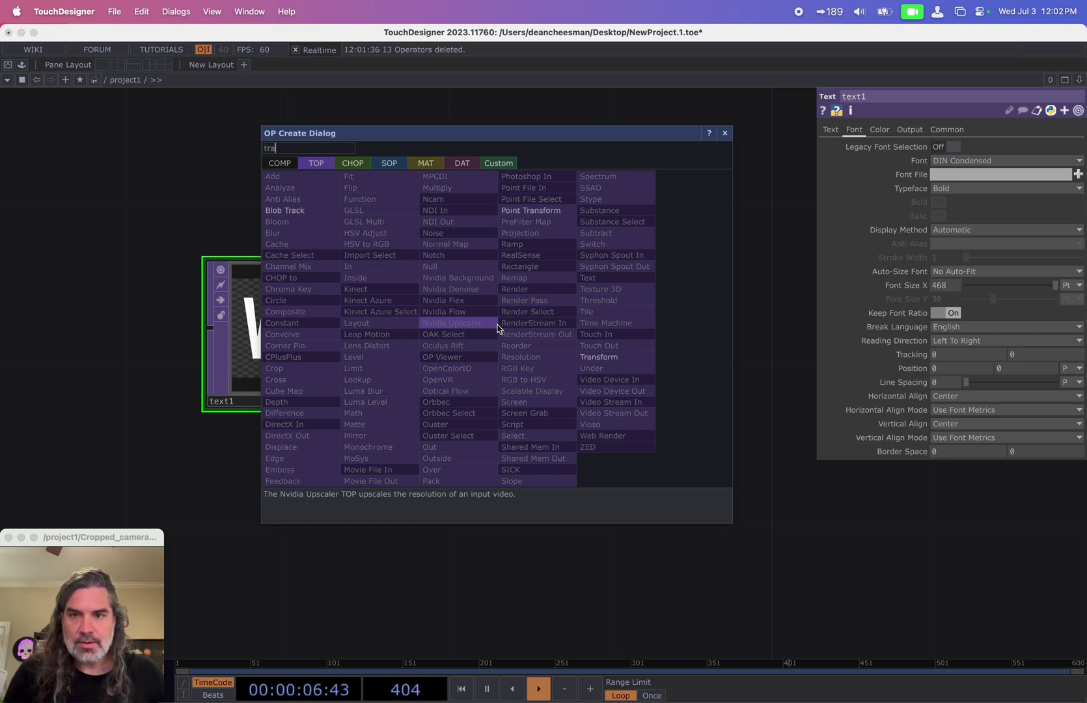
left_click(604, 357)
left_click(584, 352)
Set the Transform TOP's tile Extend mode to Repeat.
scroll(577, 347, "up", 5)
left_click(859, 131)
left_click(941, 147)
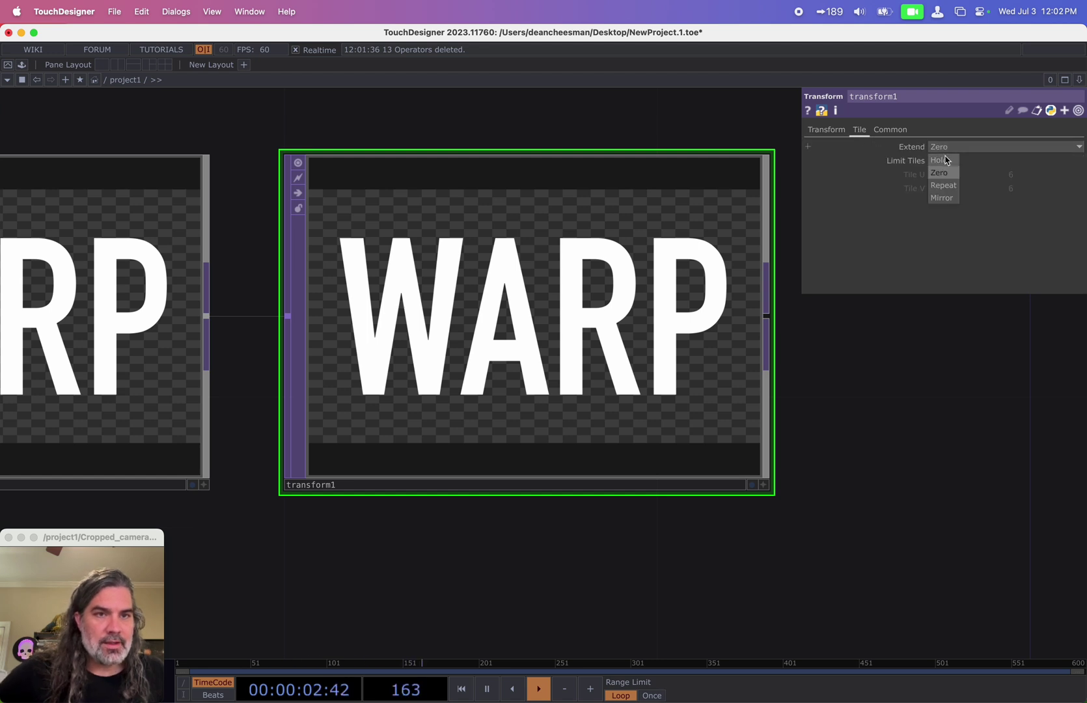
left_click(943, 186)
Scale the Transform TOP to 0.25 on both axes and rotate it to -13 to tile the text diagonally.
left_click(826, 130)
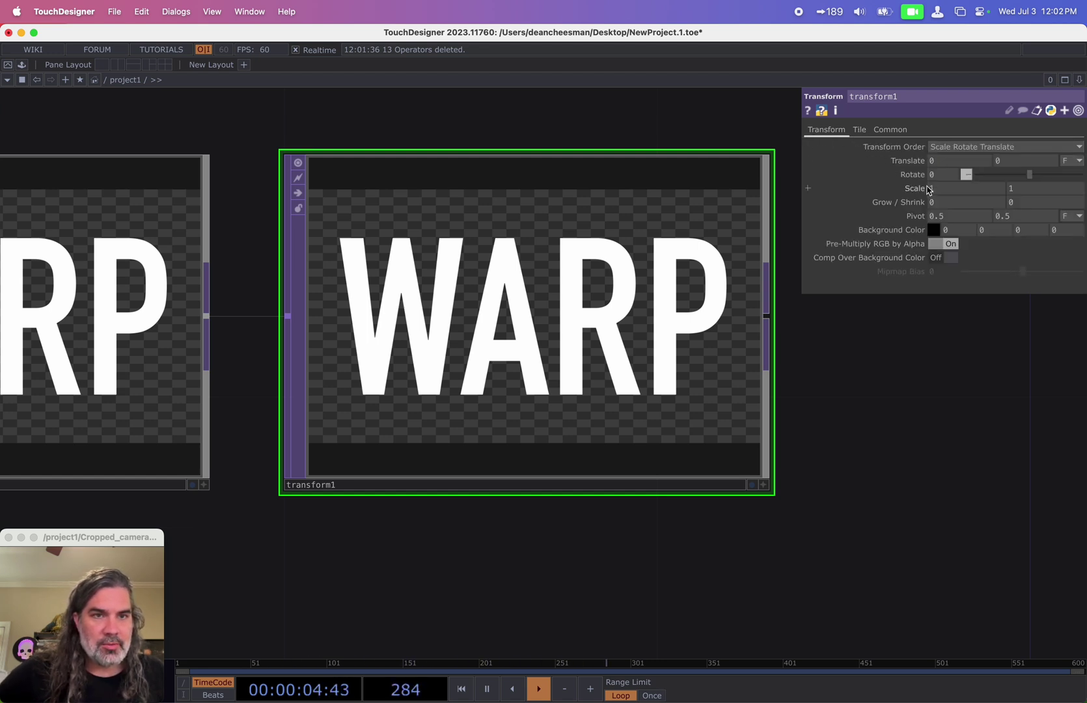
mouse_move(928, 189)
middle_mouse_down()
mouse_move(902, 171)
mouse_move(920, 195)
mouse_move(909, 199)
mouse_move(924, 192)
middle_mouse_up()
left_click_drag(1026, 175, 1030, 178)
Set the Transform TOP's background colour alpha to 1 and enable Comp Over Background Color.
left_click_drag(937, 359, 788, 380)
scroll(784, 385, "down", 5)
left_click(1058, 229)
type("1")
key("Return")
left_click(947, 257)
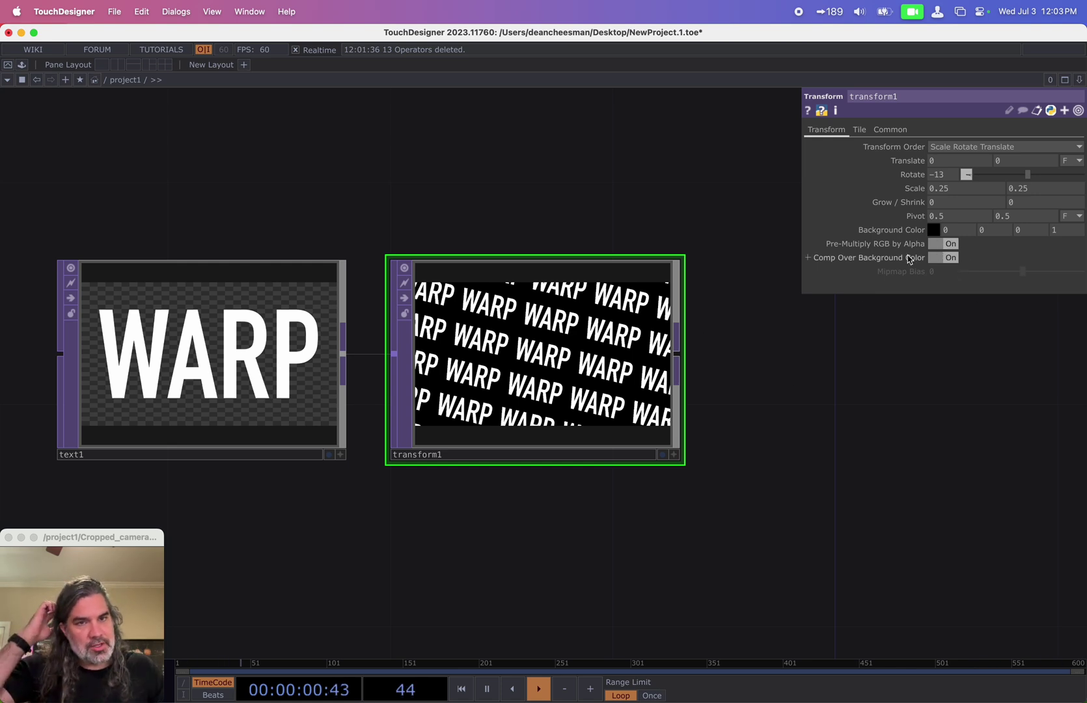
Add a Displace TOP to the lower right of transform1, connected to transform1's output.
key("h")
left_click_drag(752, 431, 682, 355)
left_click_drag(582, 315, 461, 285)
left_click_drag(496, 391, 598, 373)
left_click(526, 249)
left_click(664, 290)
type("d")
left_click(458, 407)
left_click(944, 420)
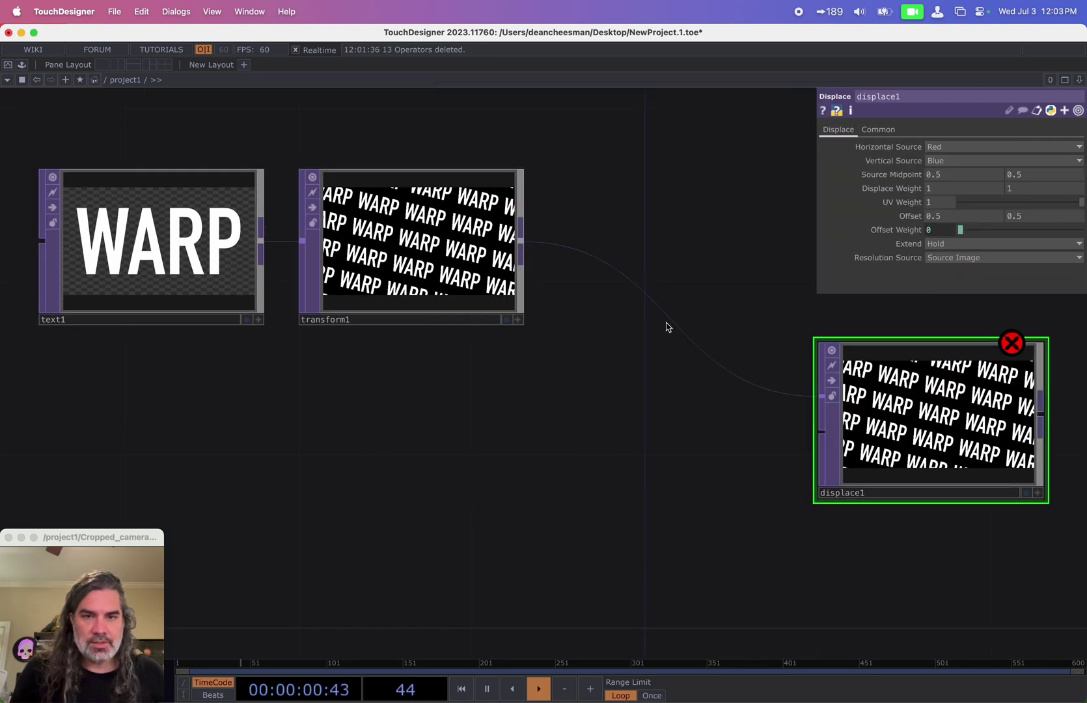
Insert a Null TOP on the wire between transform1 and displace1, and move displace1 farther right.
right_click(670, 323)
left_click(685, 308)
left_click(642, 250)
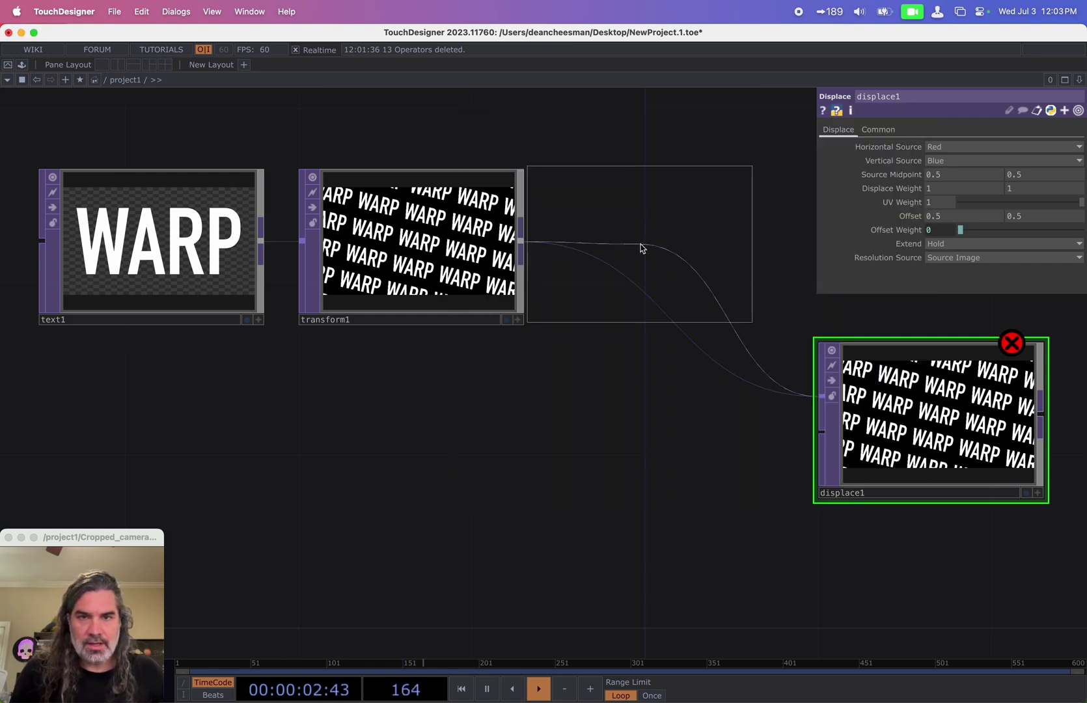
left_click(717, 247)
left_click_drag(567, 412, 378, 422)
left_click_drag(724, 437, 895, 436)
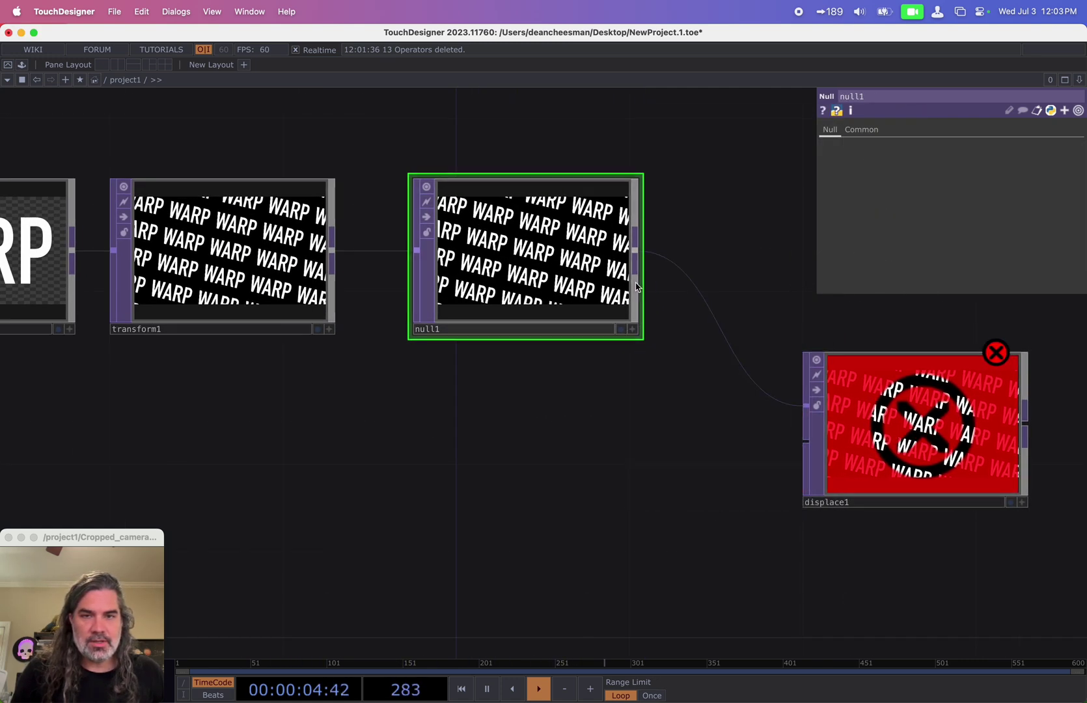
Add a Ramp TOP to the network below text1.
left_click_drag(788, 444, 798, 336)
scroll(677, 447, "down", 3)
scroll(824, 443, "up", 4)
scroll(710, 420, "down", 4)
scroll(389, 403, "down", 2)
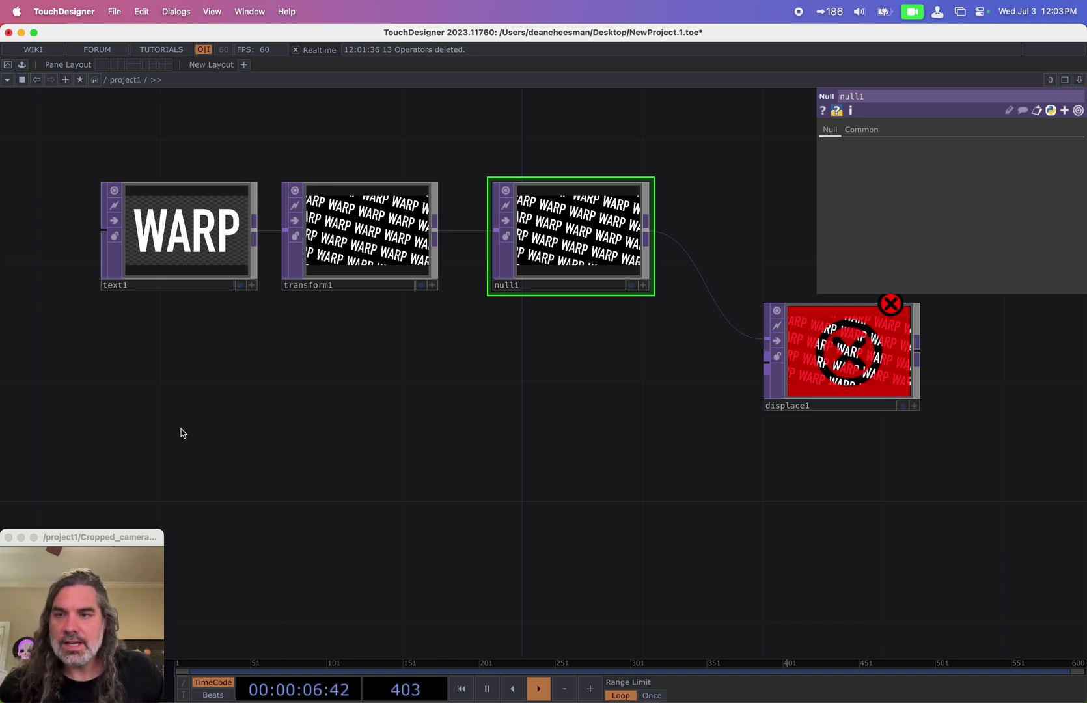
key("Tab")
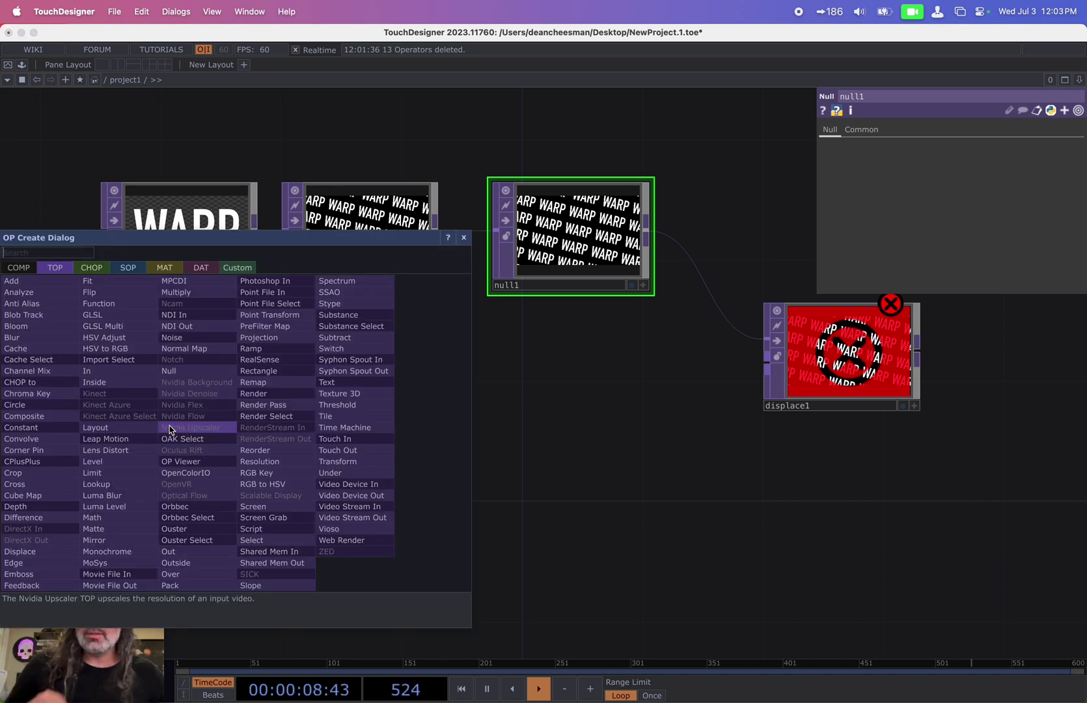
left_click(252, 349)
left_click(179, 466)
Set the Ramp TOP's resolution to 1280 x 720 and its type to Circular.
left_click(902, 129)
left_click(1077, 160)
left_click(1054, 224)
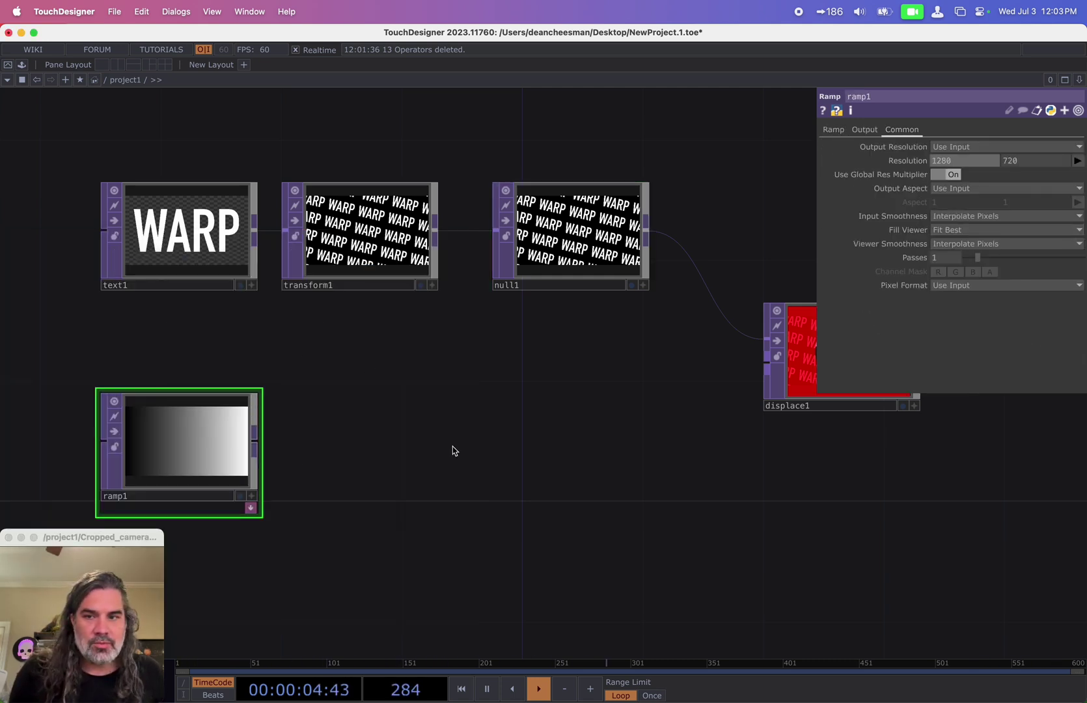
left_click(833, 130)
left_click(957, 233)
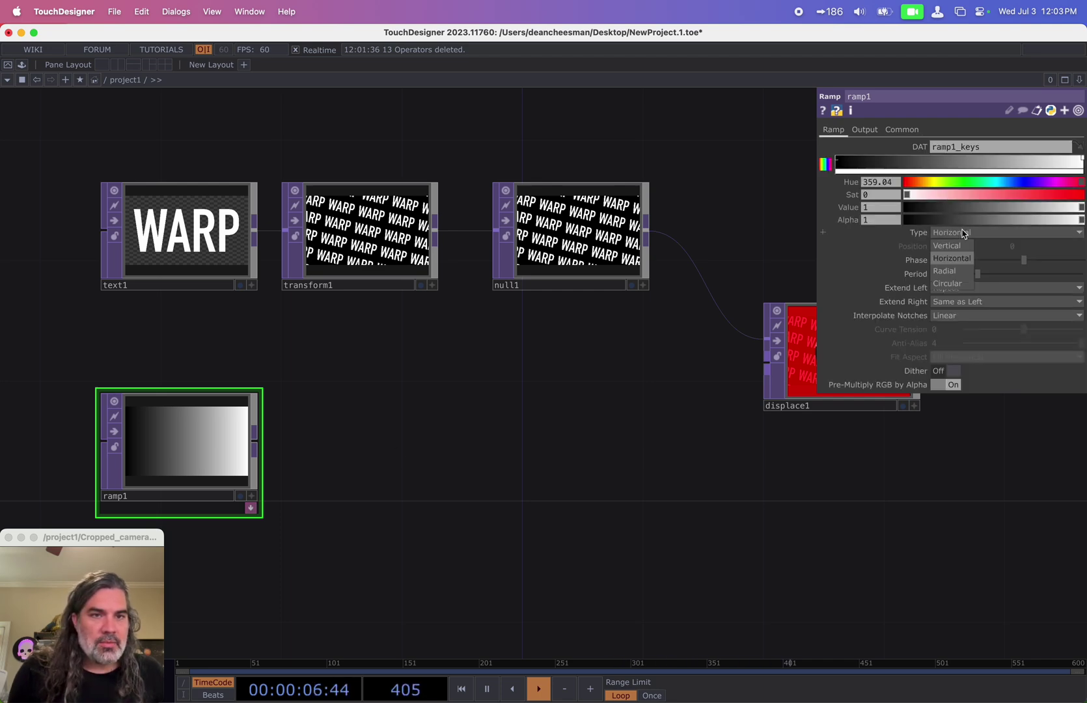
left_click(952, 291)
Add a white key at the middle of the ramp's gradient and set the end key's value to 0.
left_click_drag(427, 427, 493, 402)
scroll(376, 420, "up", 2)
left_click(958, 161)
left_click_drag(1041, 213, 1082, 207)
left_click_drag(1064, 210, 877, 216)
scroll(401, 356, "up", 2)
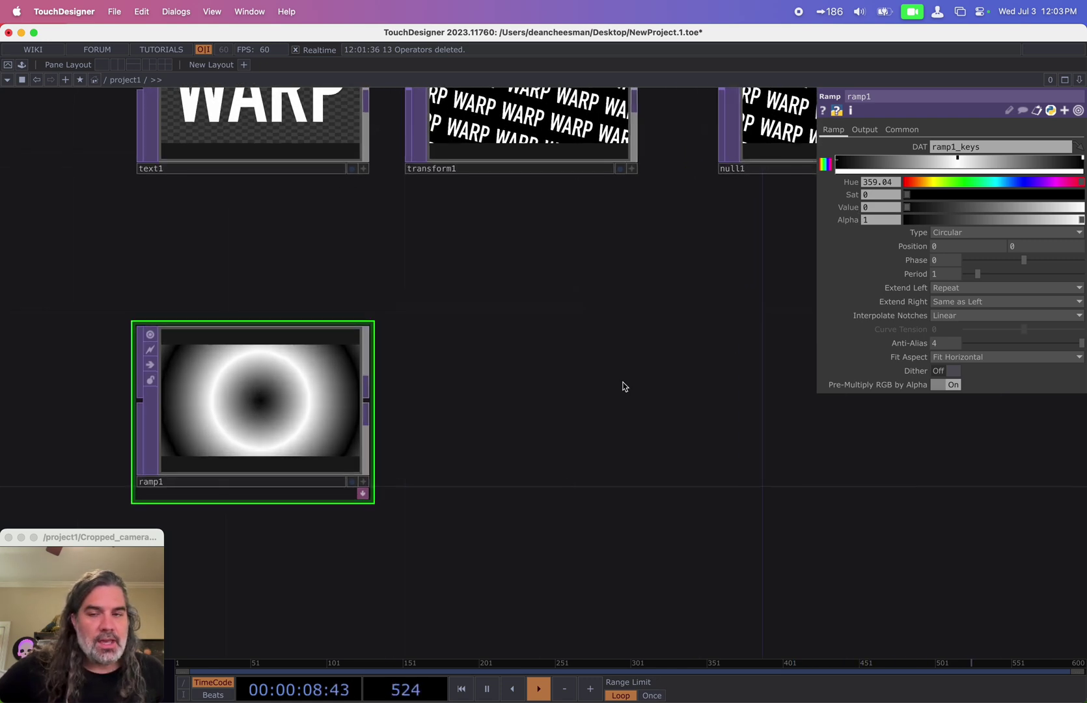
Add a Null TOP connected to the output of ramp1.
left_click_drag(387, 397, 626, 426)
left_click(592, 367)
left_click(663, 428)
left_click_drag(822, 507, 520, 421)
scroll(549, 470, "down", 3)
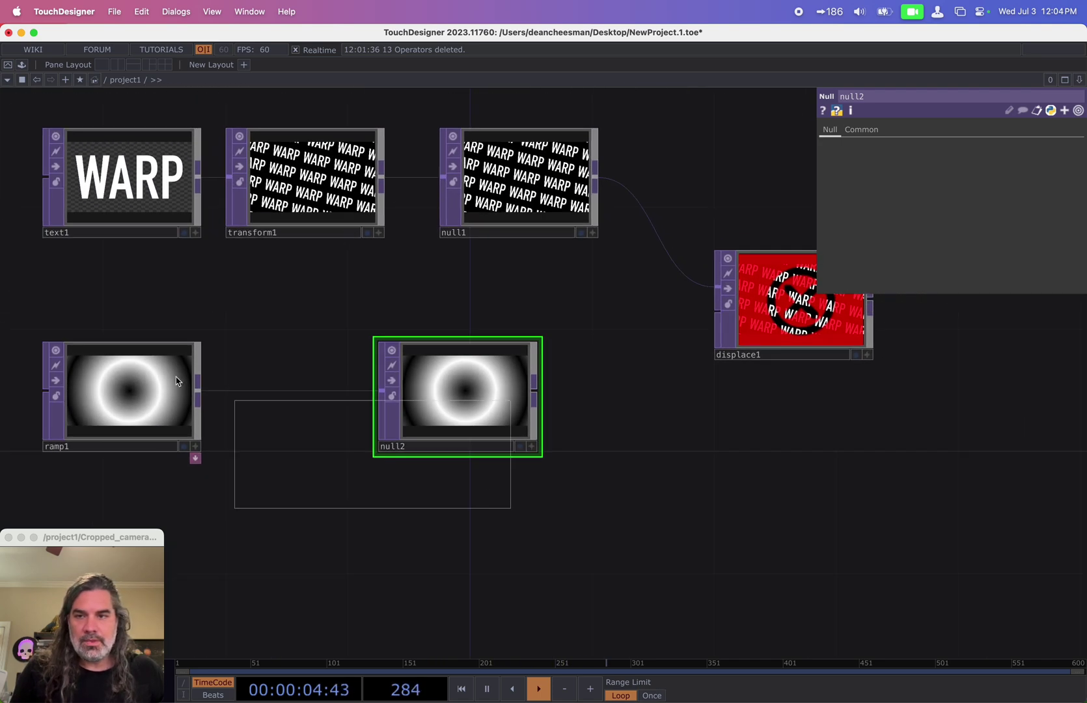
Add a Slope TOP after null2 and position it to the right of that null.
left_click_drag(492, 396, 359, 398)
type("s")
left_click(378, 550)
left_click(465, 395)
left_click_drag(477, 415, 378, 395)
left_click_drag(351, 478, 449, 492)
scroll(454, 423, "up", 4)
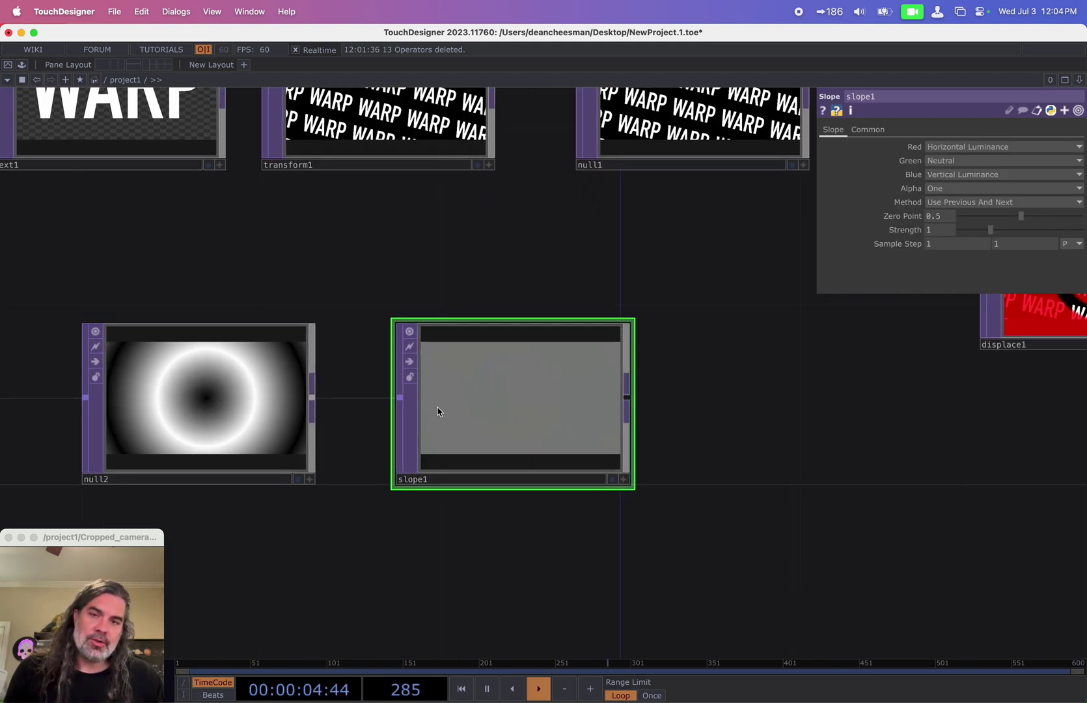
Activate slope1's viewer and display its R, G, B and A channels as split views.
scroll(160, 416, "up", 3)
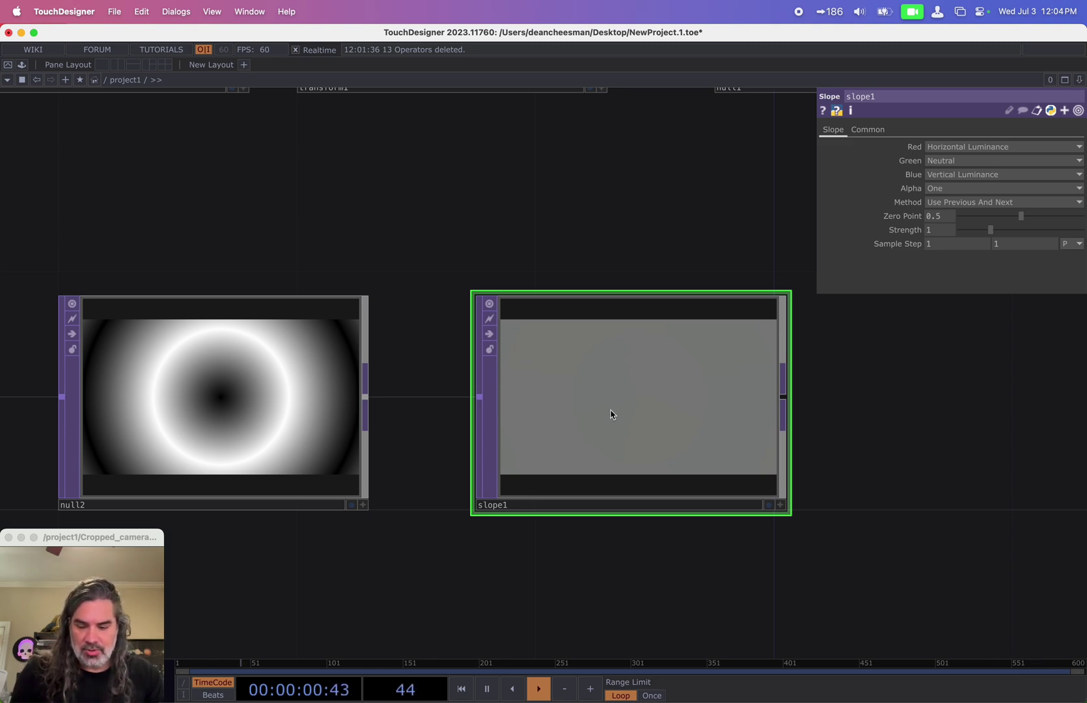
key("a")
key("s")
scroll(553, 333, "up", 6)
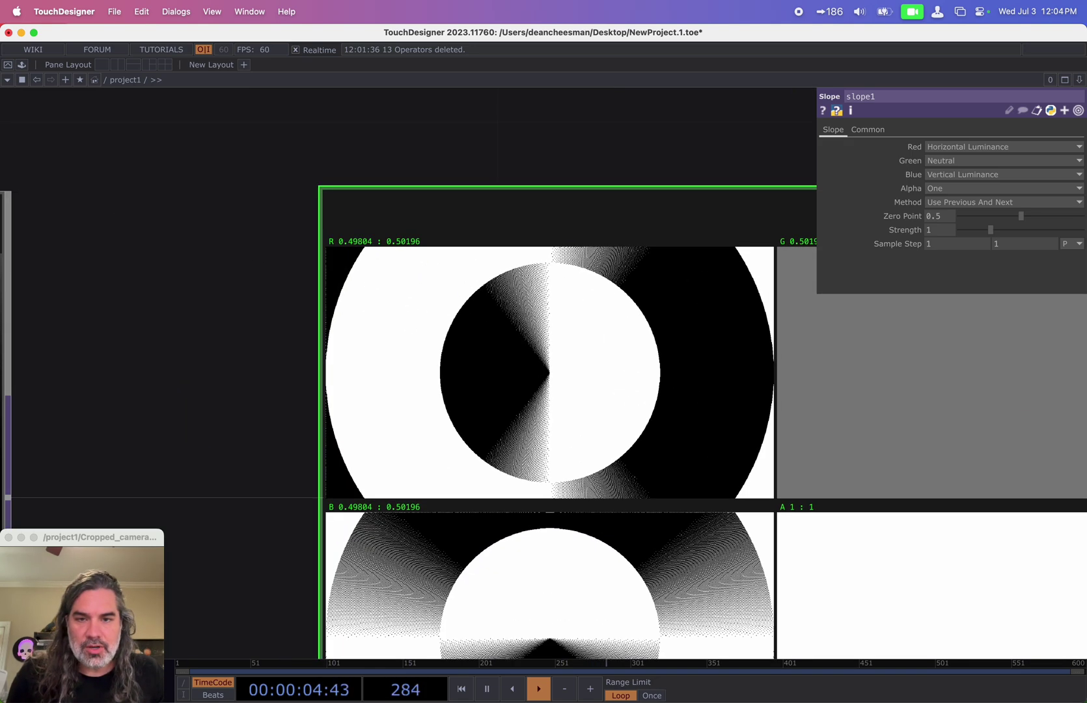
Set the Slope TOP's Green channel source to Vertical Luminance.
scroll(553, 334, "down", 4)
scroll(562, 404, "down", 2)
left_click(950, 161)
left_click(963, 262)
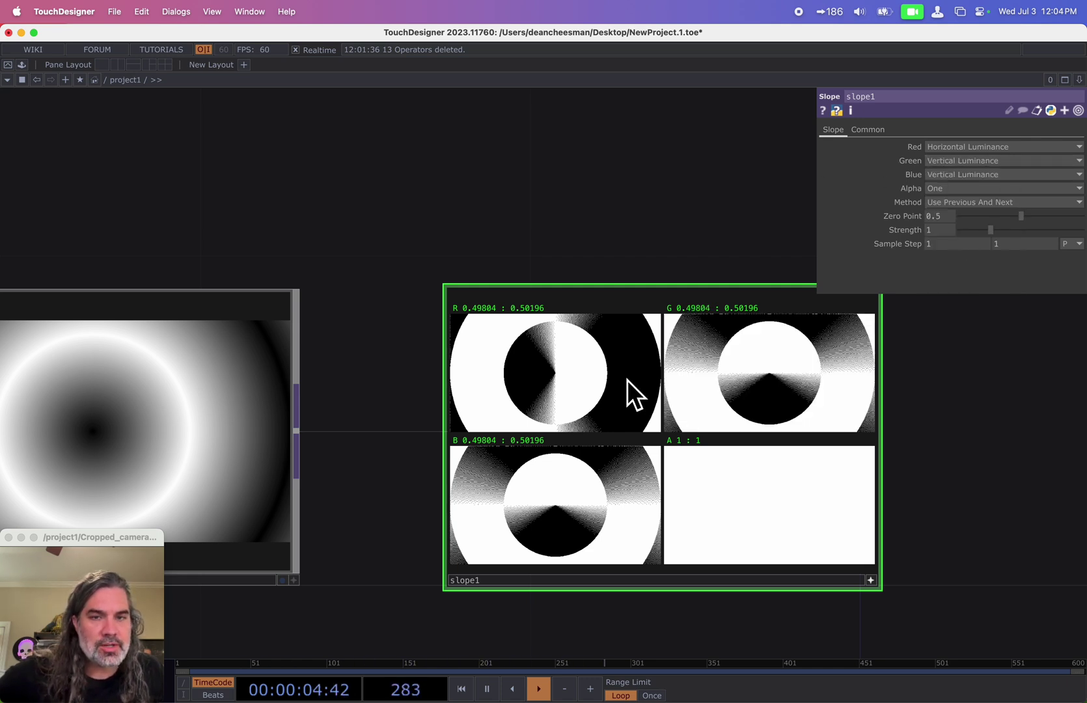
Set slope1's pixel format to 32-bit float (RG).
left_click(867, 130)
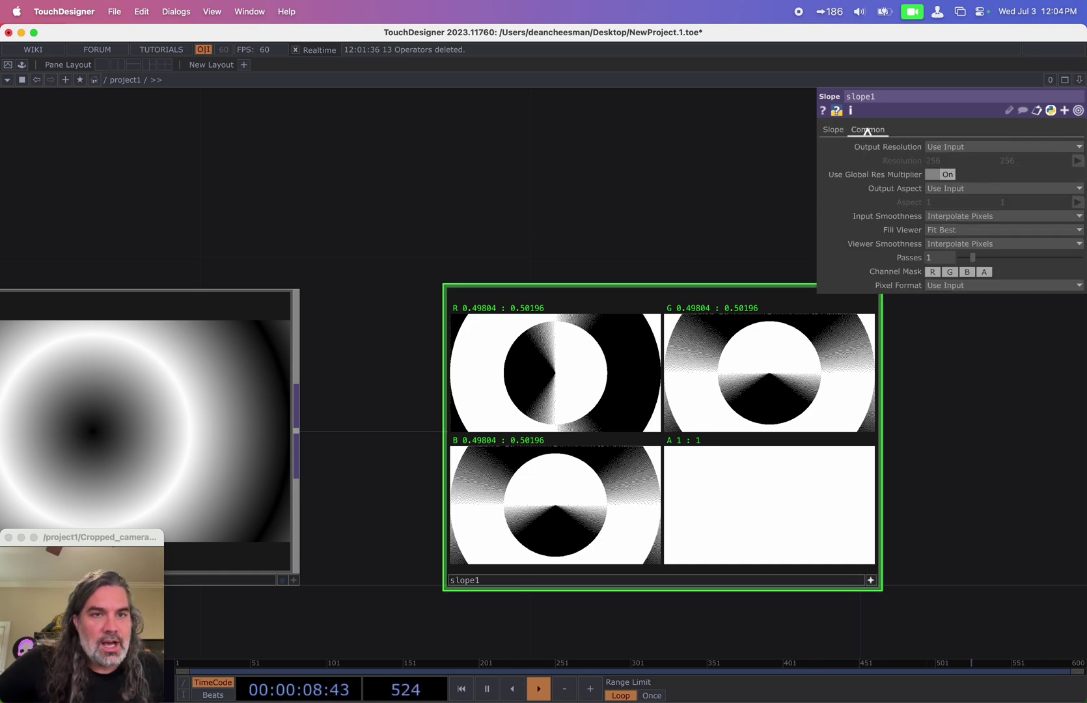
left_click(945, 286)
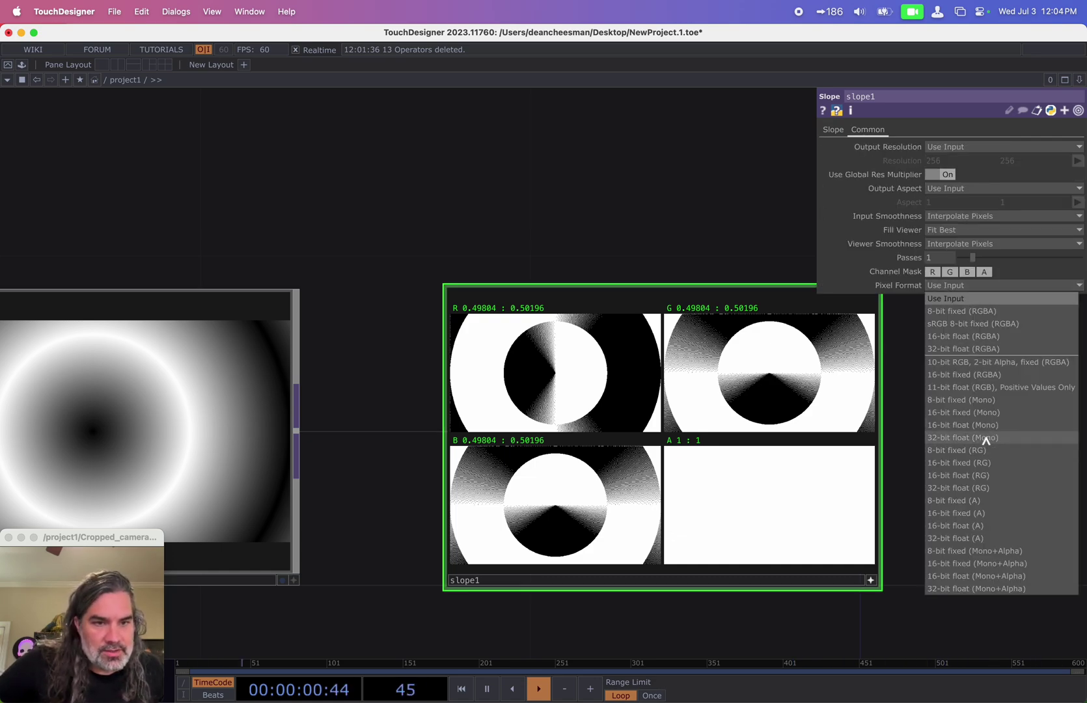
left_click(971, 488)
scroll(671, 453, "up", 5)
scroll(671, 454, "down", 1)
scroll(544, 402, "down", 8)
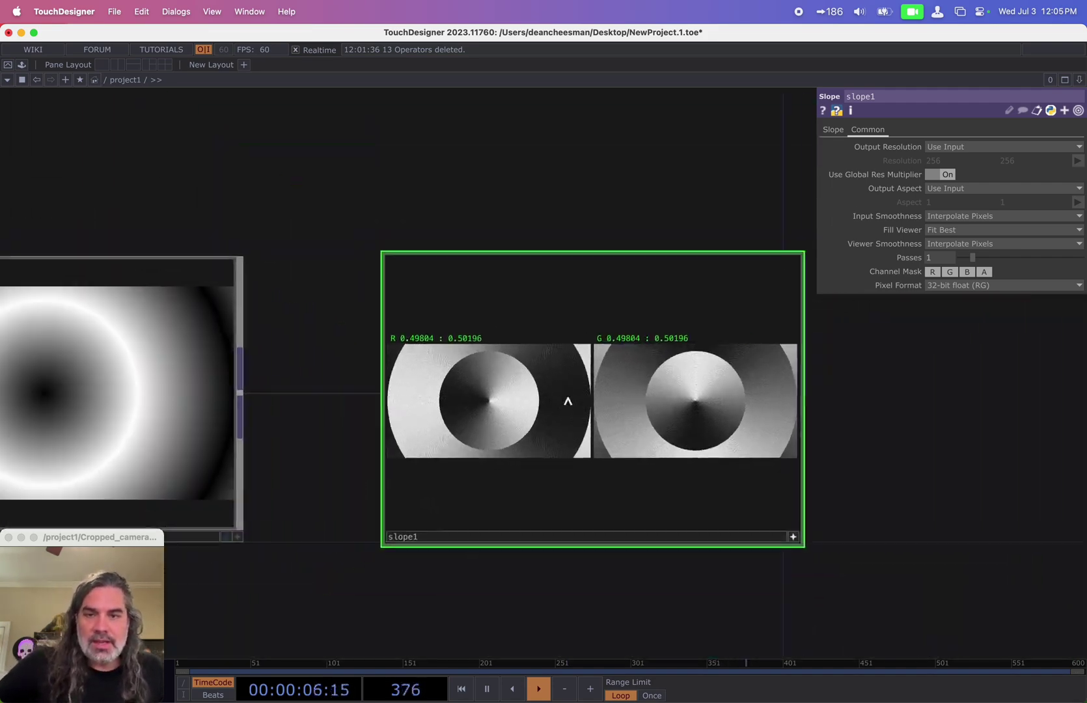
Set ramp1's pixel format to 32-bit float (Mono) and examine the smoother gradients in slope1.
scroll(567, 401, "down", 1)
left_click_drag(352, 319, 638, 332)
scroll(638, 332, "down", 2)
scroll(491, 216, "left", 10)
scroll(558, 296, "down", 2)
left_click(234, 403)
left_click(900, 132)
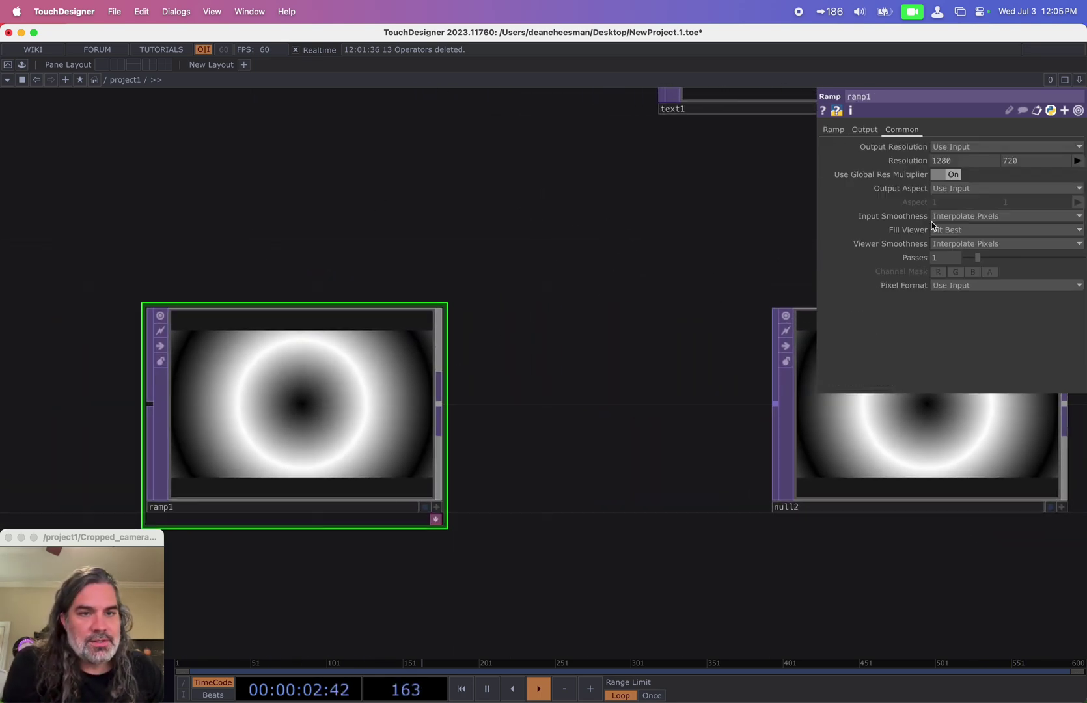
left_click(955, 286)
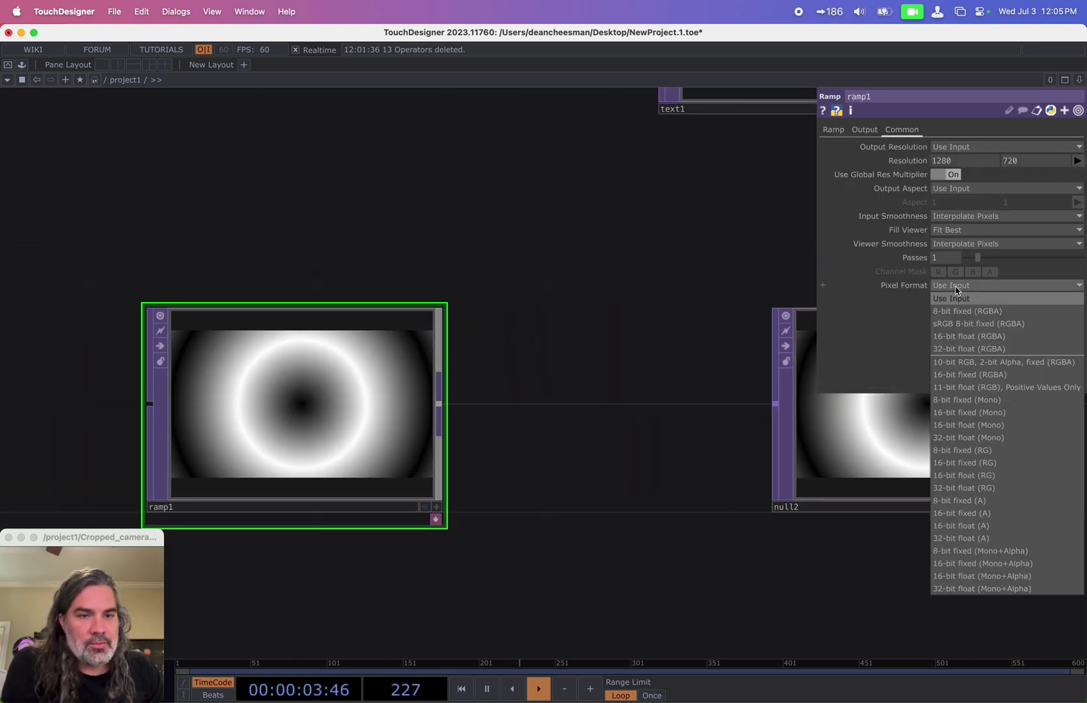
left_click(965, 439)
scroll(763, 571, "right", 10)
scroll(763, 571, "right", 8)
scroll(640, 553, "up", 10)
scroll(503, 280, "down", 8)
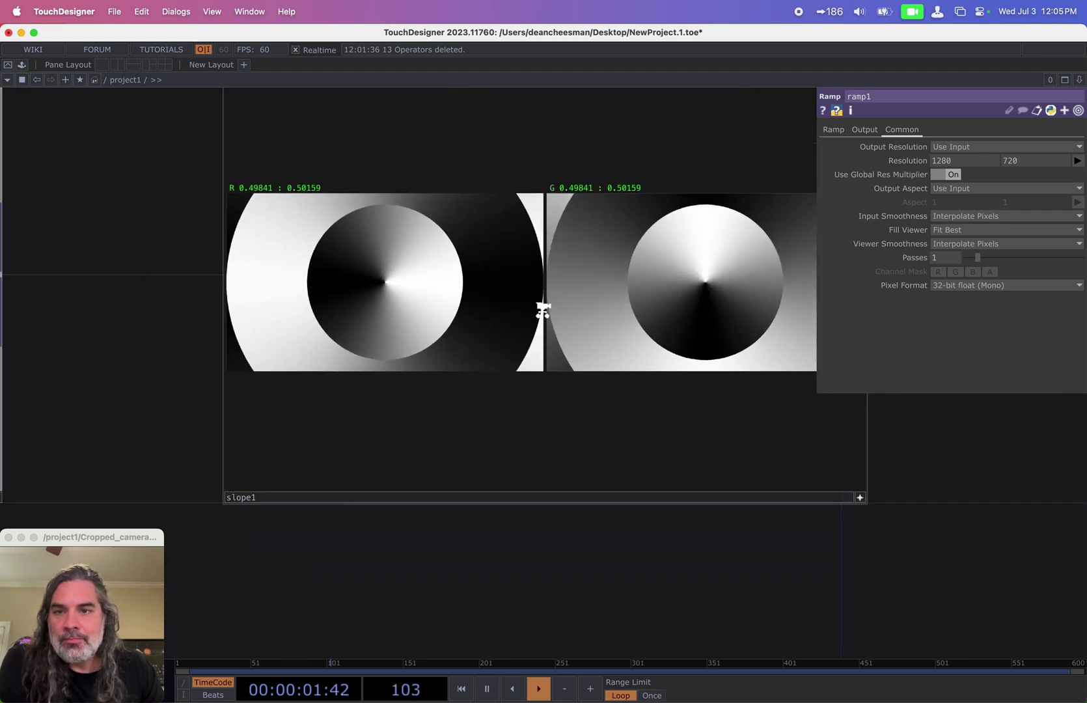
scroll(542, 310, "down", 5)
Connect slope1's output to the second input of displace1 and check displace1's Displace Weight.
left_click_drag(626, 446, 513, 514)
scroll(523, 498, "down", 2)
left_click_drag(734, 434, 319, 528)
left_click_drag(198, 523, 312, 523)
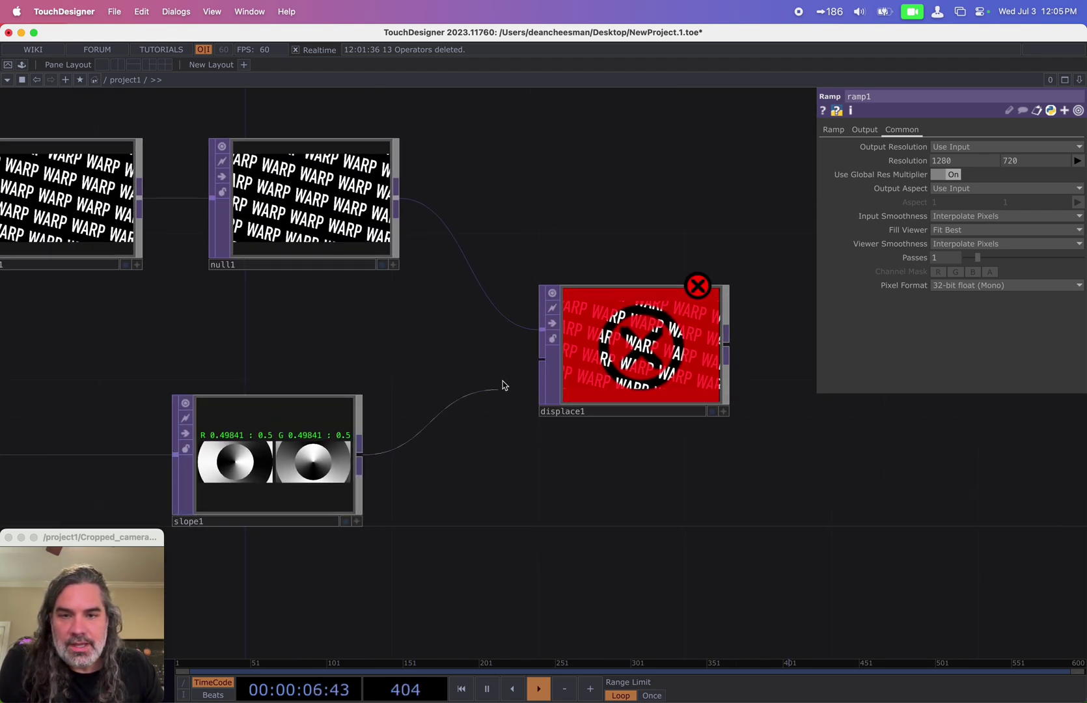
left_click_drag(509, 378, 542, 358)
scroll(692, 446, "up", 4)
left_click_drag(675, 449, 691, 533)
scroll(690, 533, "down", 1)
left_click(654, 406)
left_click(939, 186)
scroll(657, 399, "up", 3)
left_click_drag(484, 293, 771, 181)
Set slope1's Zero Point to 0.
scroll(773, 208, "down", 2)
left_click(359, 407)
left_click(832, 130)
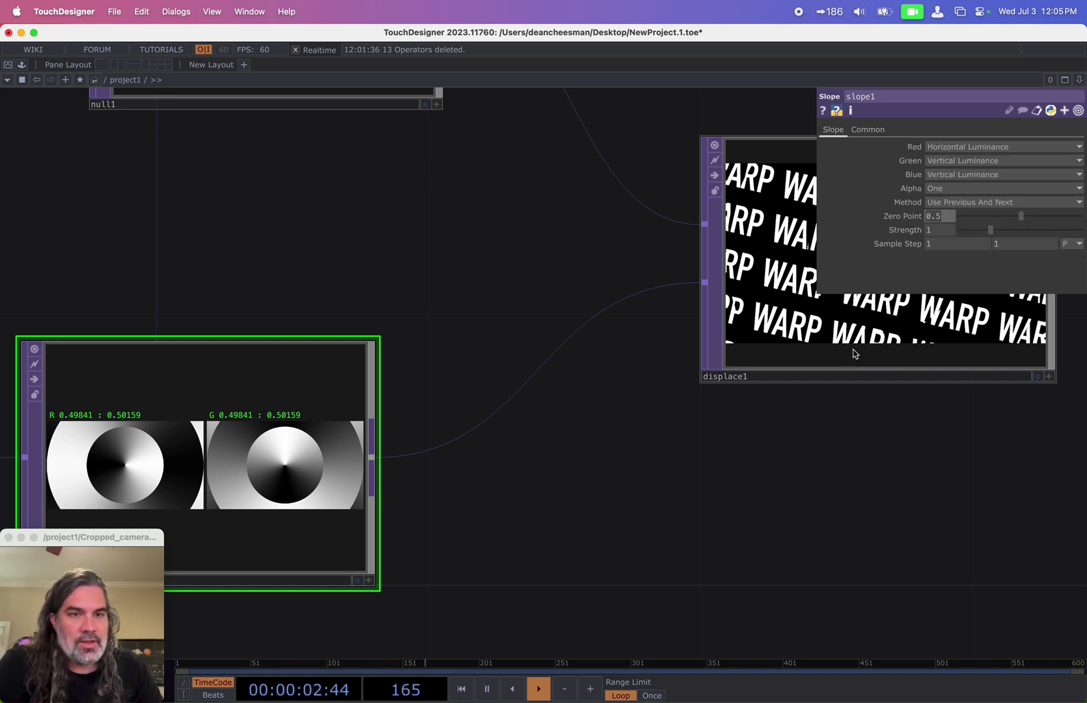
key("Return")
Set both Source Midpoint values of displace1 to 0.
left_click_drag(914, 432, 742, 460)
left_click(691, 369)
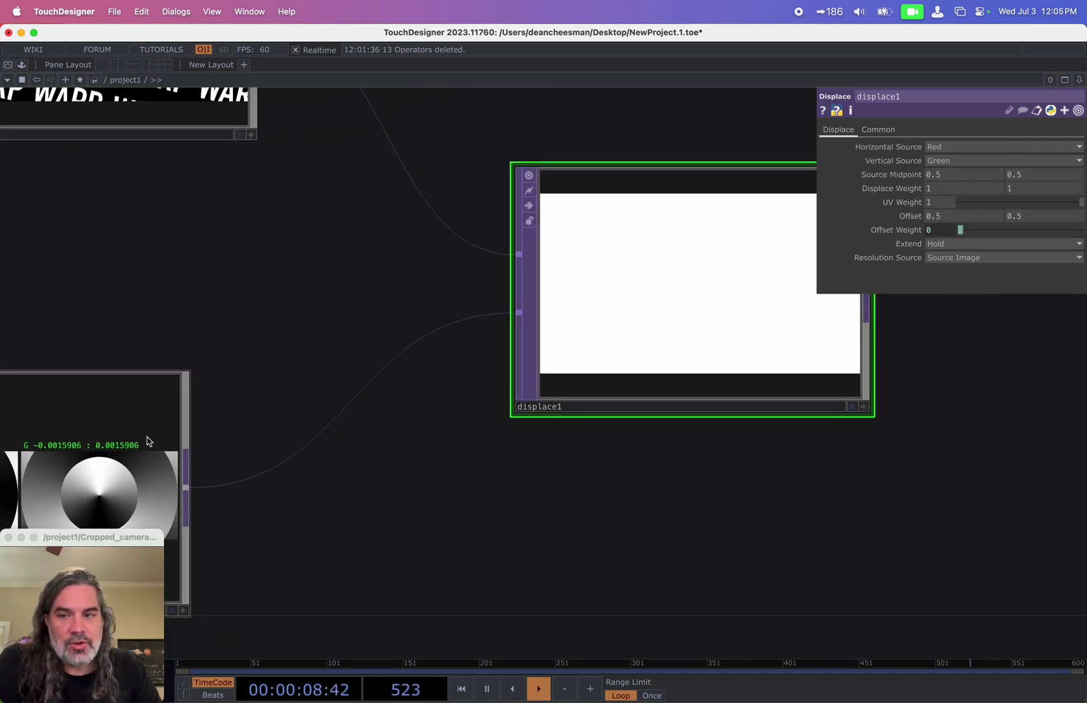
left_click(965, 175)
type("0")
key("Tab")
type("0")
key("Return")
Raise slope1's Strength to 2.49 and examine the effect on the displaced text.
scroll(689, 442, "left", 5)
left_click(304, 449)
left_click_drag(820, 453, 474, 577)
scroll(574, 417, "up", 4)
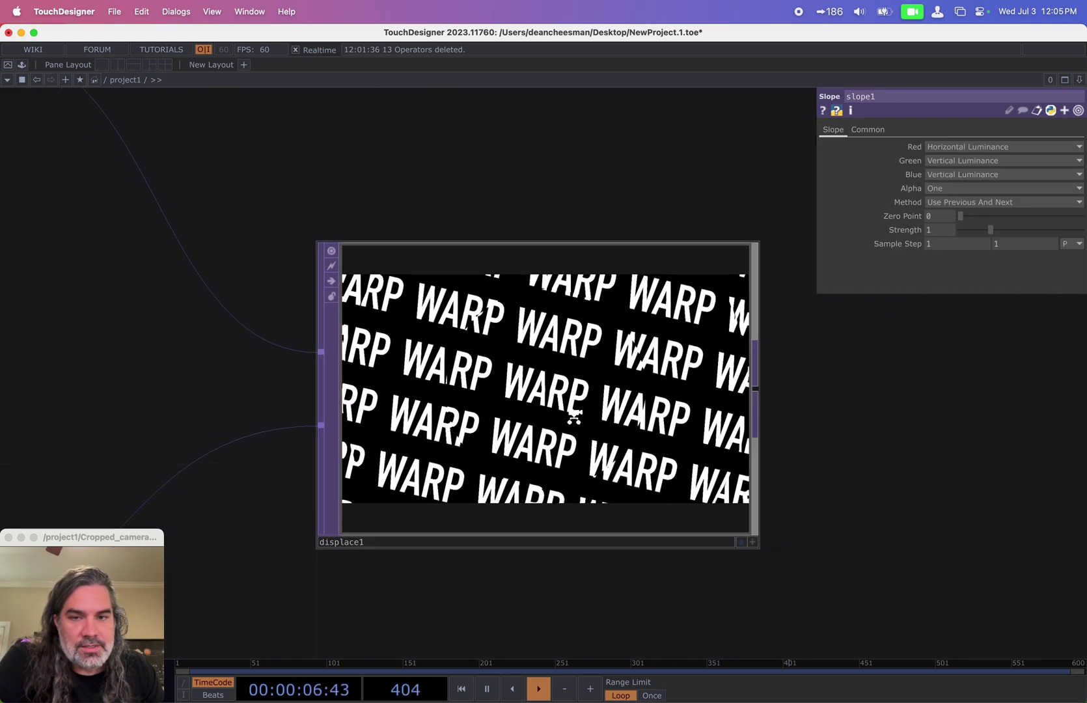
scroll(572, 414, "down", 2)
left_click_drag(996, 232, 1041, 237)
scroll(857, 430, "up", 5)
scroll(570, 352, "down", 5)
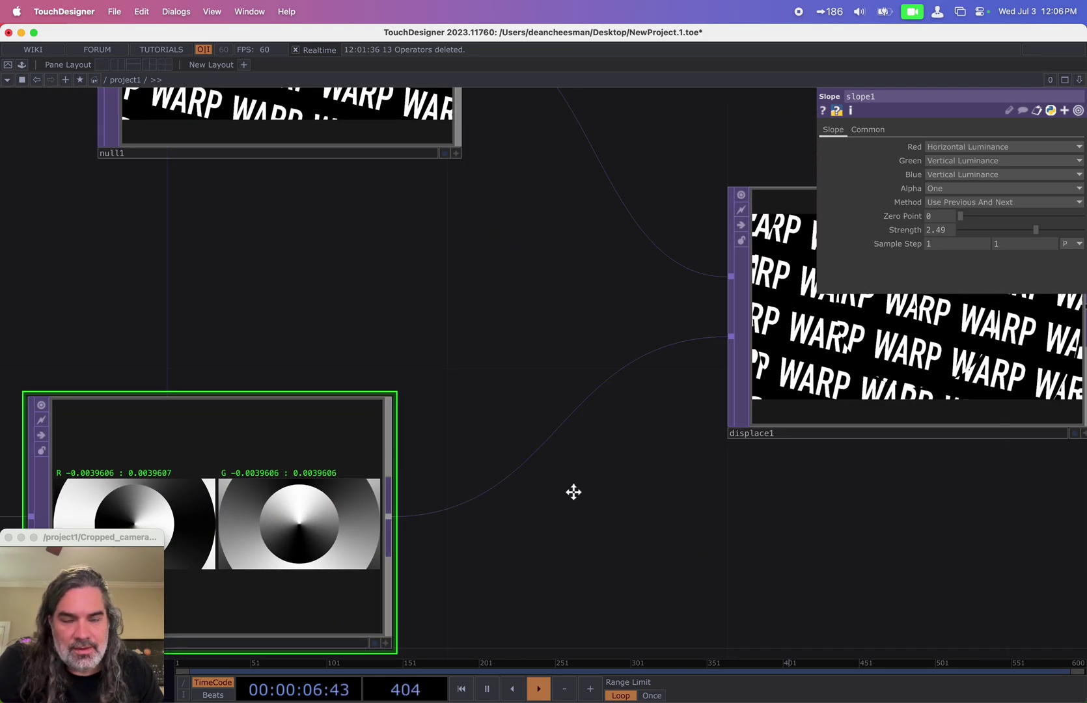
Set ramp1's Interpolate Notches to Ease-in, Ease-out and examine the warp in displace1.
left_click_drag(574, 492, 515, 496)
left_click_drag(608, 485, 845, 450)
scroll(738, 470, "down", 4)
left_click_drag(372, 353, 727, 292)
scroll(594, 346, "down", 2)
left_click(145, 390)
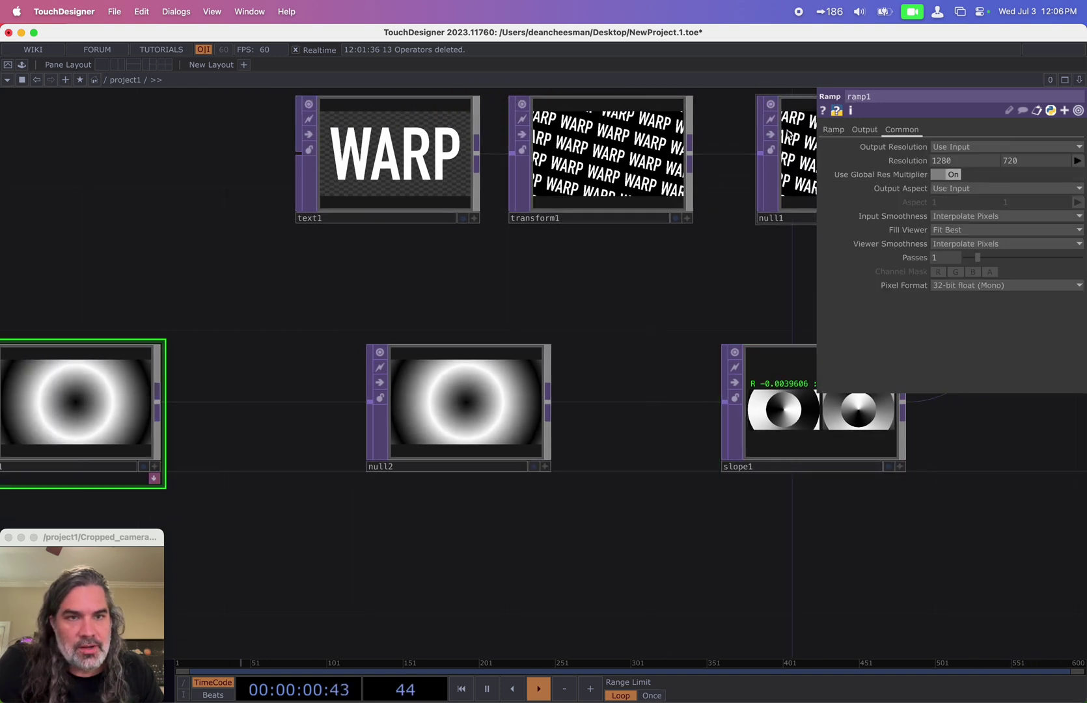
left_click(833, 129)
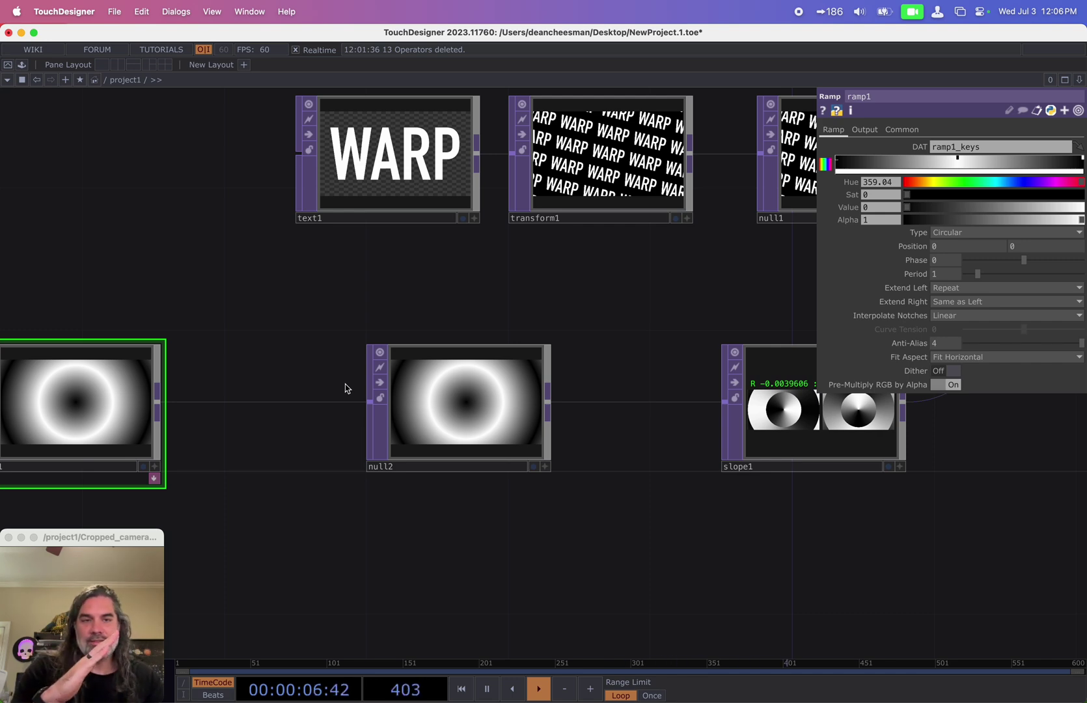
left_click_drag(1025, 495, 697, 555)
scroll(799, 427, "up", 1)
left_click(958, 355)
left_click_drag(940, 474, 725, 511)
scroll(692, 403, "up", 5)
scroll(691, 403, "down", 2)
scroll(688, 414, "down", 5)
Increase slope1's Strength further to intensify the text displacement.
left_click_drag(431, 546, 804, 488)
left_click_drag(375, 345, 34, 361)
left_click_drag(195, 364, 77, 369)
left_click(315, 496)
scroll(696, 466, "up", 4)
middle_click_drag(946, 233, 946, 215)
Animate ramp1's Phase with an expression of elapsed seconds divided by 8.
scroll(752, 454, "left", 3)
scroll(797, 468, "down", 4)
scroll(797, 468, "down", 2)
left_click(94, 457)
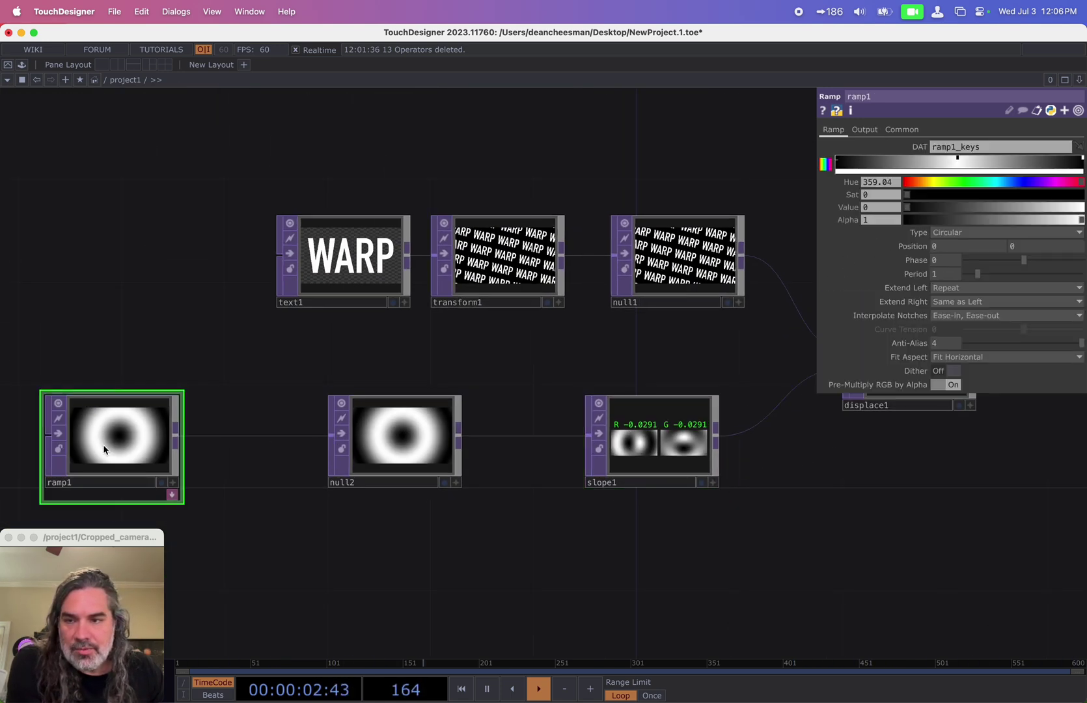
left_click_drag(917, 443, 774, 475)
scroll(762, 423, "up", 5)
left_click_drag(684, 174, 513, 187)
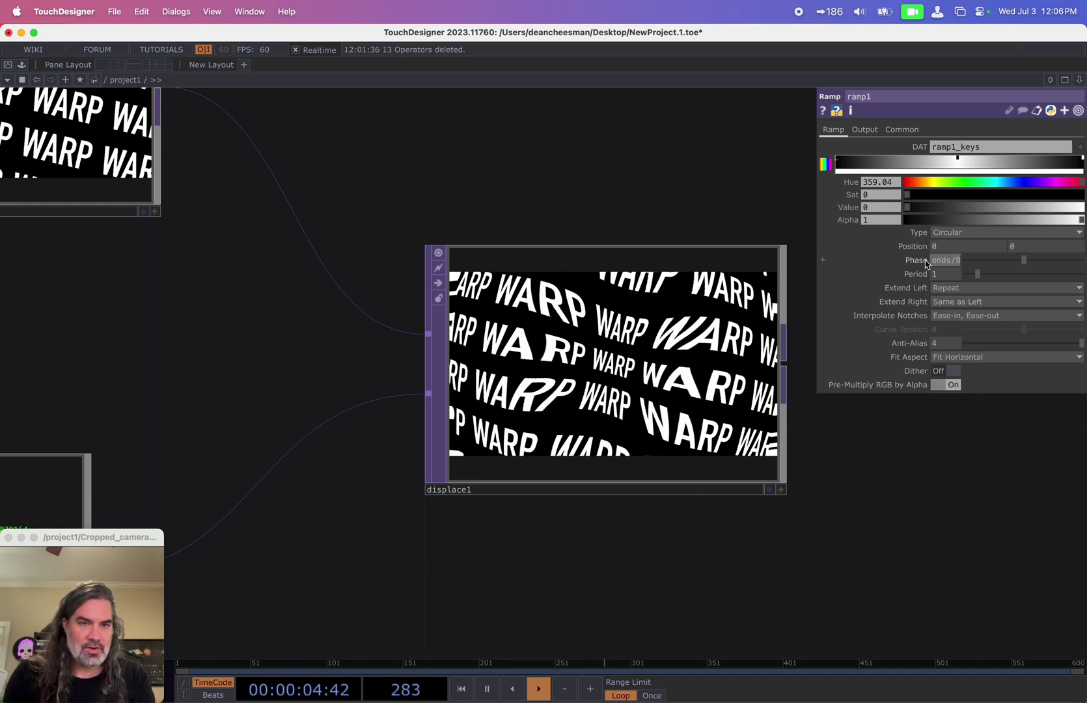
key("Return")
Move ramp1 and null2 closer to slope1 to tidy the lower row of operators.
left_click_drag(559, 518, 660, 487)
scroll(650, 485, "down", 5)
scroll(393, 592, "left", 10)
left_click_drag(248, 520, 361, 520)
right_click_drag(300, 448, 420, 520)
left_click_drag(427, 514, 492, 514)
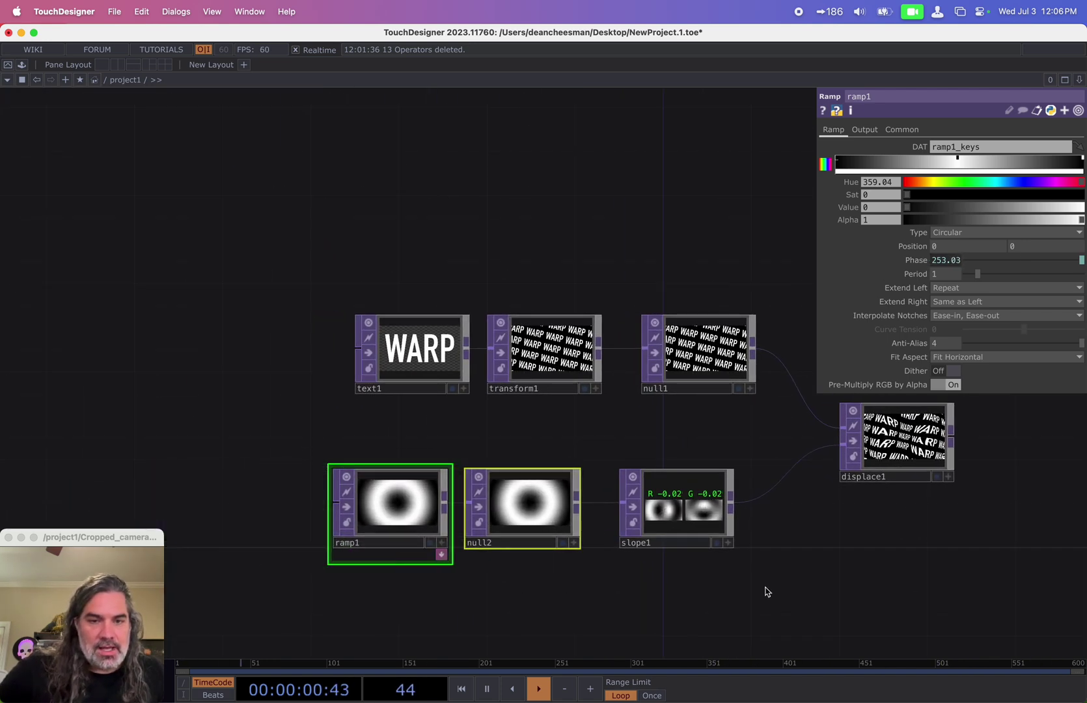
Add a Null TOP connected to the output of displace1.
scroll(750, 586, "right", 10)
scroll(726, 518, "right", 10)
scroll(727, 517, "up", 5)
left_click_drag(829, 460, 830, 460)
left_click(795, 403)
left_click(854, 466)
Open null3 in a floating viewer window and place it below the operator chain.
right_click(864, 466)
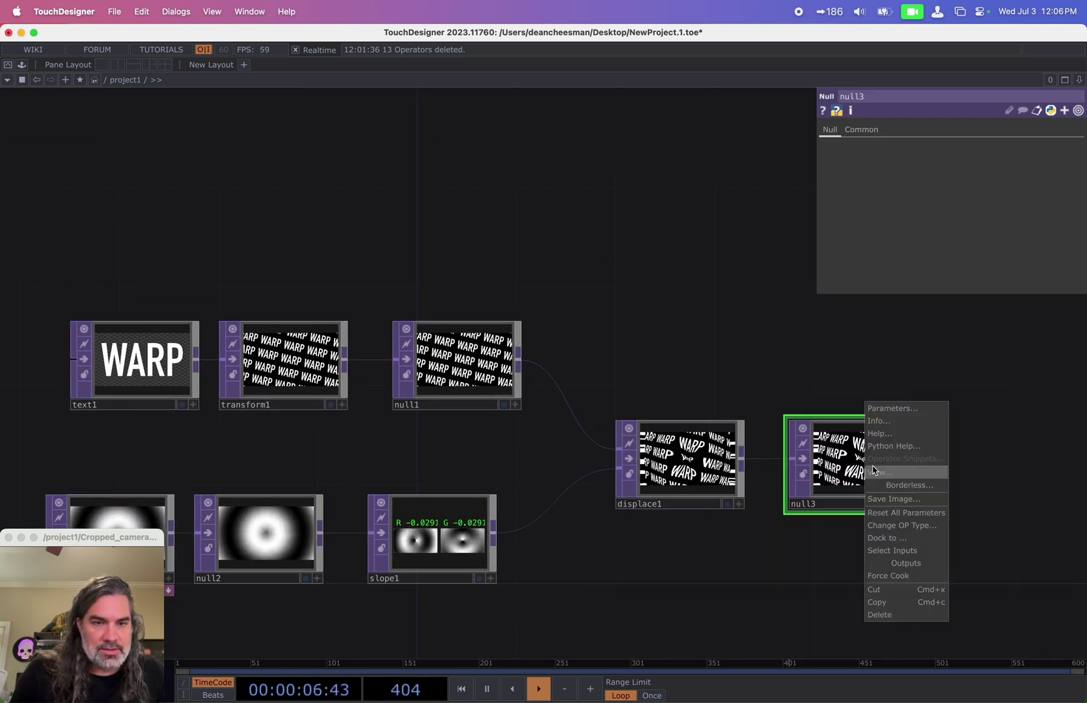
left_click(879, 472)
left_click_drag(710, 235, 946, 438)
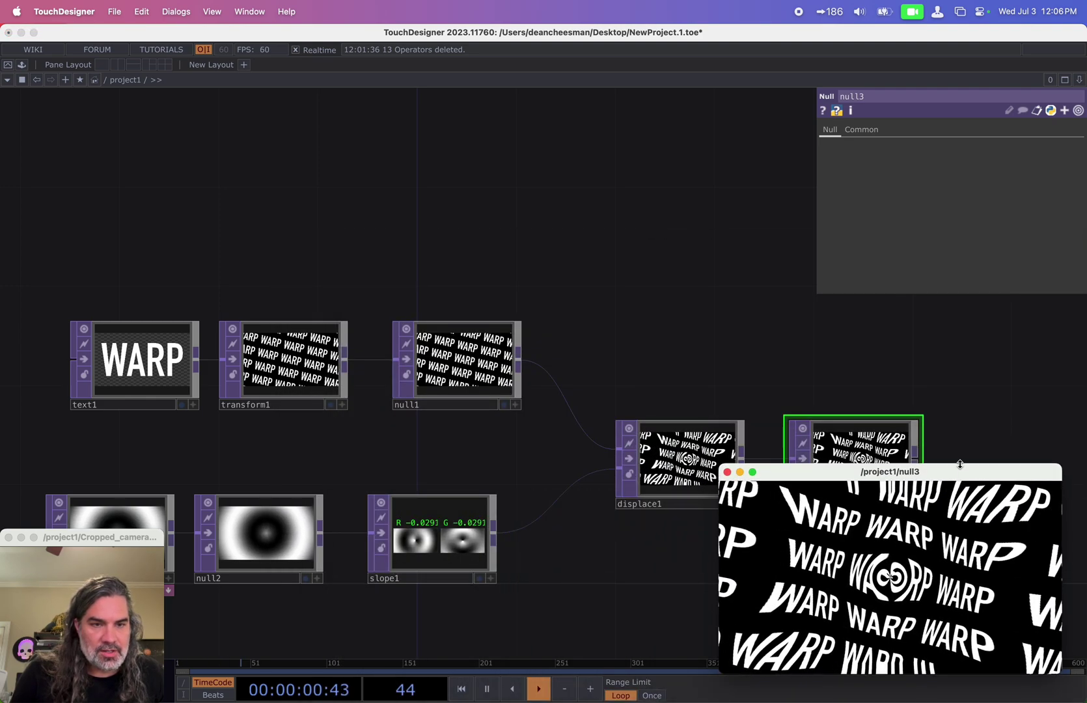
left_click(968, 423)
Change ramp1's Type to Vertical.
scroll(723, 231, "down", 5)
left_click(59, 432)
left_click(945, 248)
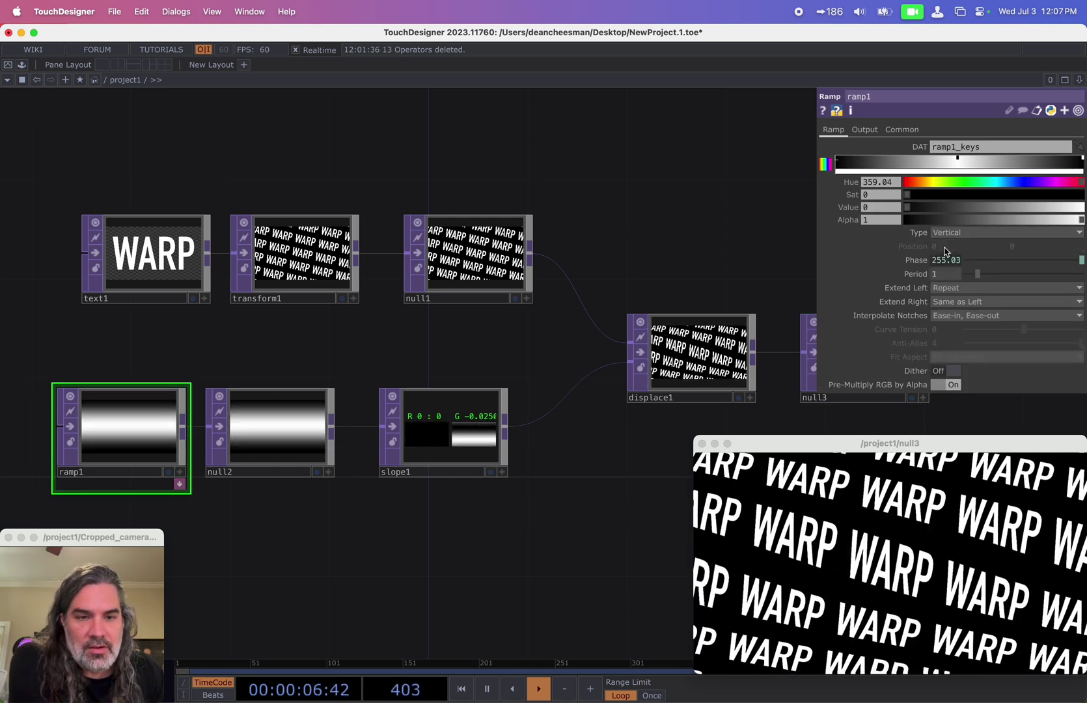
Move ramp1 away from null2 and insert a Transform TOP on the wire between them.
left_click_drag(214, 362, 507, 322)
left_click_drag(433, 416, 193, 392)
left_click(604, 235)
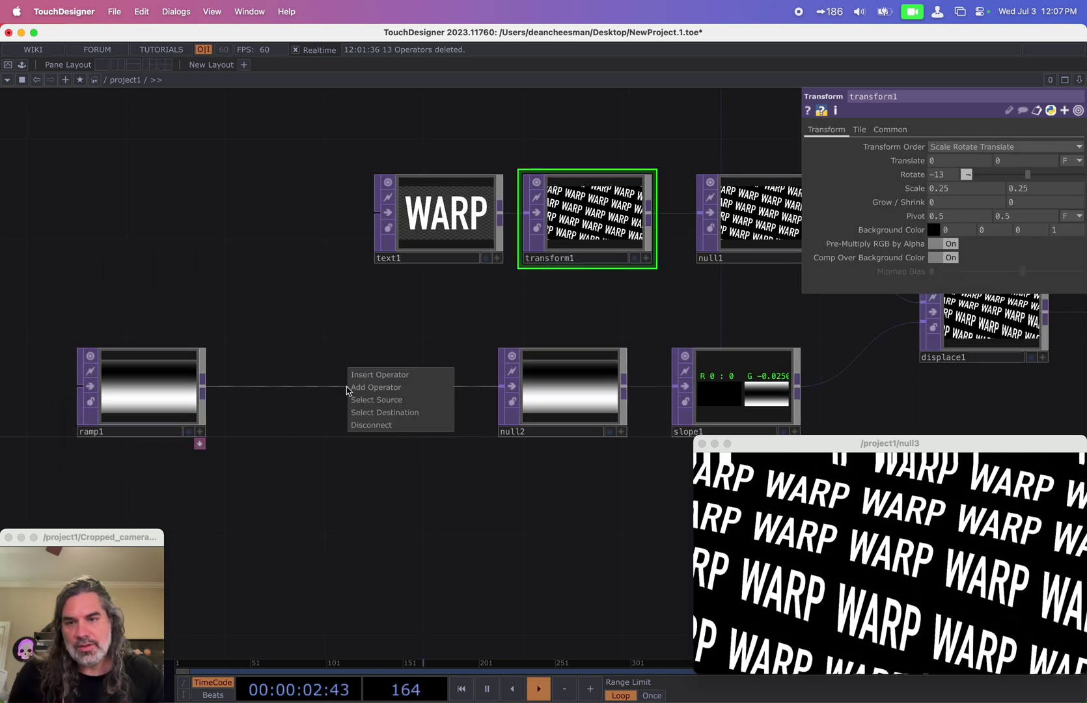
left_click(348, 385)
type("tra")
left_click(461, 410)
left_click(365, 395)
Change transform2's tile Extend mode, set its Rotate to 4 and reposition the null3 viewer window.
left_click(860, 130)
left_click(947, 147)
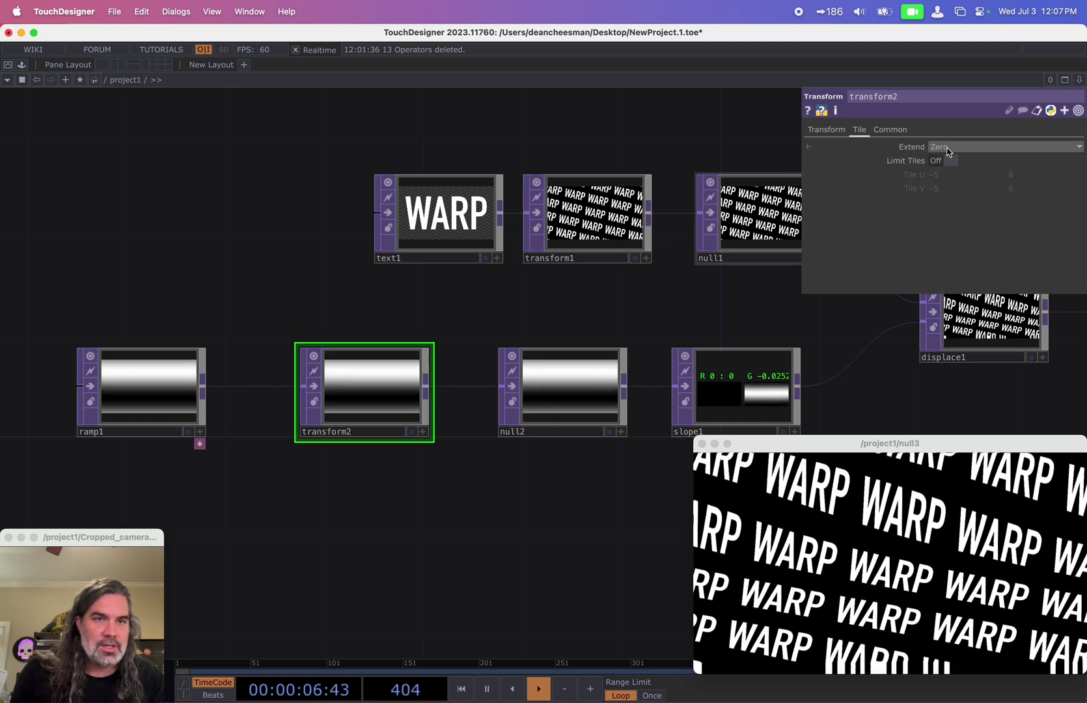
left_click(944, 186)
left_click(828, 130)
left_click_drag(1022, 171, 1031, 172)
left_click_drag(492, 513, 368, 420)
left_click_drag(888, 443, 883, 384)
scroll(584, 419, "left", 5)
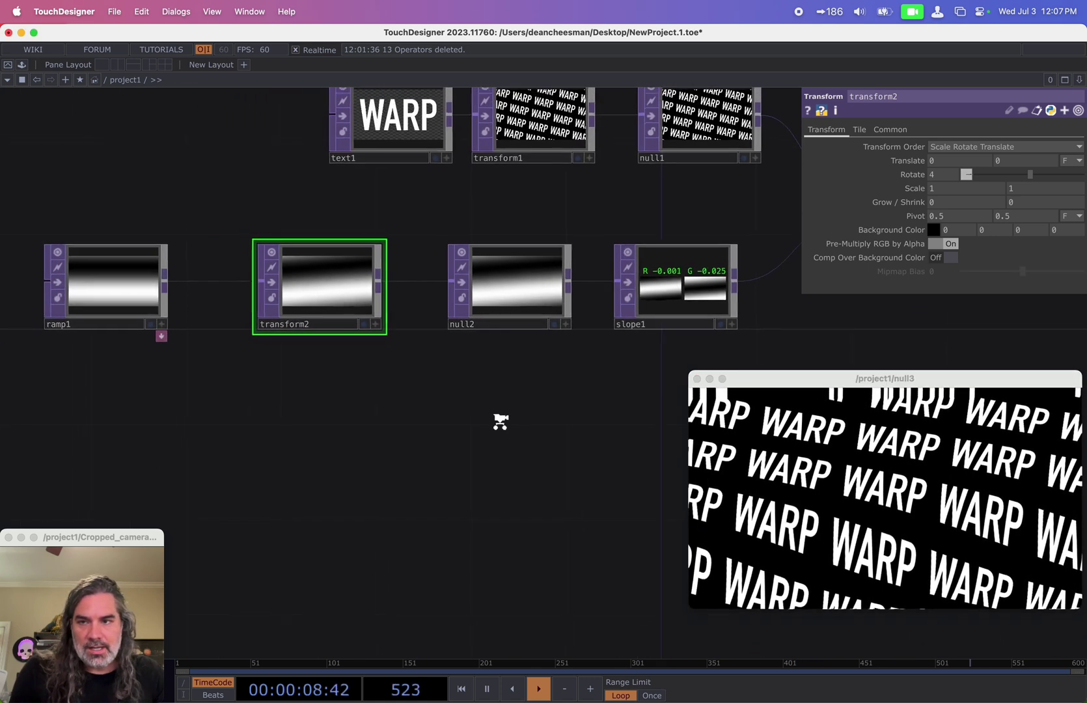
Set ramp1's Interpolate Notches back to Linear.
left_click(101, 271)
left_click(950, 315)
left_click(948, 342)
left_click_drag(524, 384, 307, 409)
left_click_drag(453, 392, 596, 384)
middle_click_drag(596, 384, 580, 383)
scroll(580, 383, "down", 1)
Insert a Blur TOP between slope1 and displace1, with Pre-Shrink 4 and Filter Size 23.
left_click_drag(605, 384, 302, 343)
left_click_drag(468, 328, 389, 327)
scroll(640, 321, "up", 4)
left_click(576, 276)
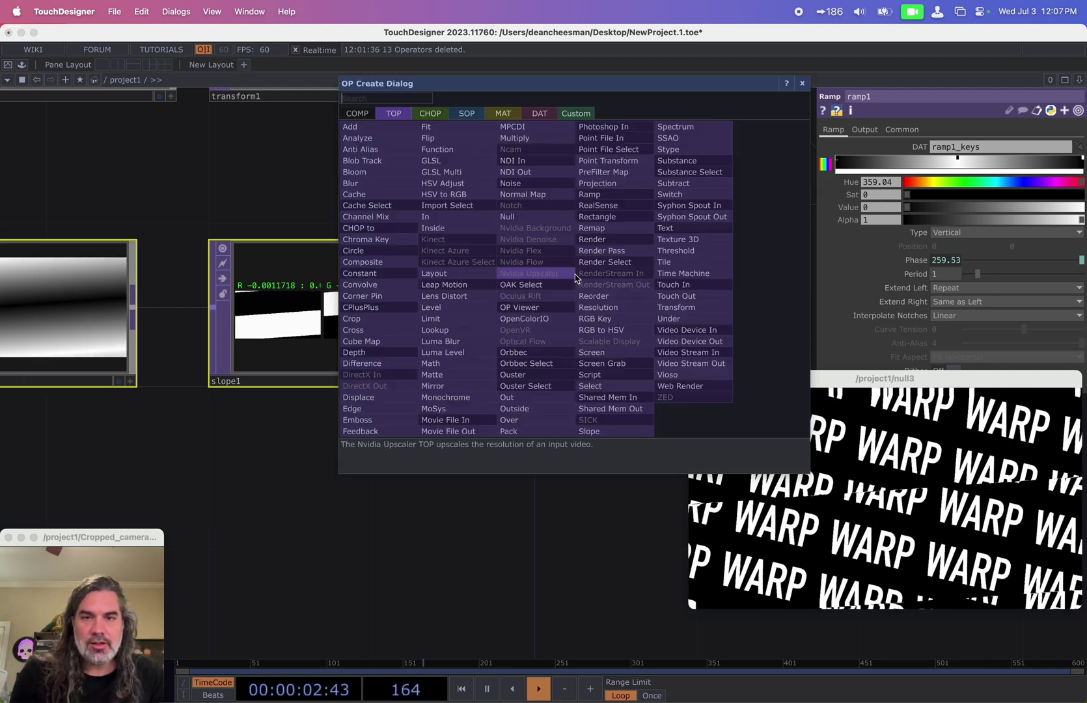
left_click(379, 184)
left_click(647, 306)
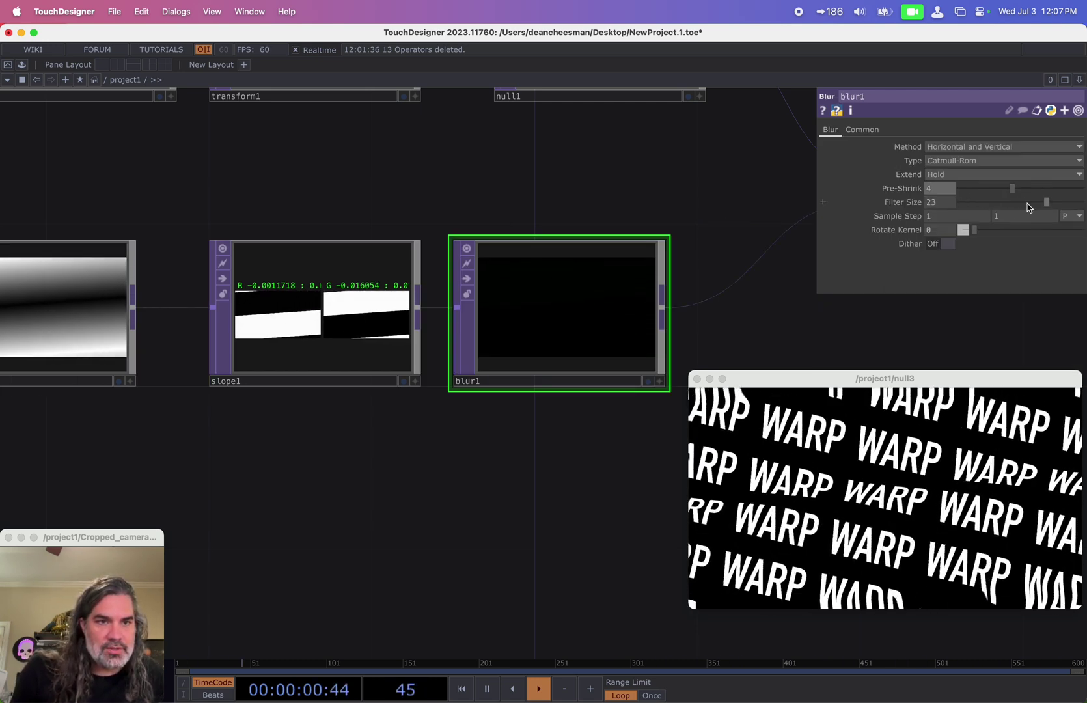
Set ramp1's Period to 0.25.
left_click_drag(510, 407, 732, 368)
scroll(463, 429, "down", 2)
left_click_drag(444, 436, 748, 423)
scroll(415, 435, "down", 2)
left_click(138, 306)
left_click(945, 275)
type("0.25")
key("Return")
Move the null3 viewer window aside and set slope1's Strength to 2.38.
left_click_drag(1074, 378, 686, 358)
left_click_drag(781, 389, 741, 326)
left_click(735, 278)
left_click_drag(1005, 230, 1039, 232)
scroll(818, 517, "right", 3)
scroll(818, 517, "up", 1)
scroll(889, 471, "right", 3)
scroll(733, 393, "down", 2)
Add a Noise TOP below transform2.
left_click_drag(514, 362, 866, 379)
scroll(424, 344, "left", 5)
scroll(424, 345, "down", 1)
scroll(420, 338, "up", 2)
scroll(358, 317, "up", 2)
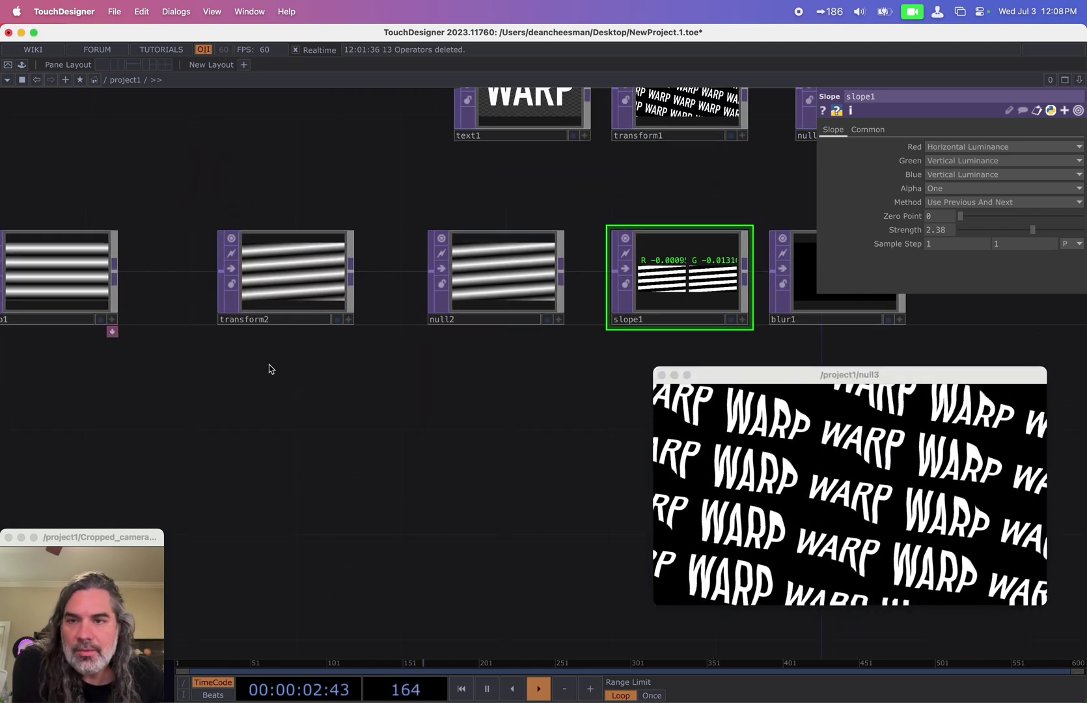
key("Tab")
left_click(216, 276)
left_click(286, 409)
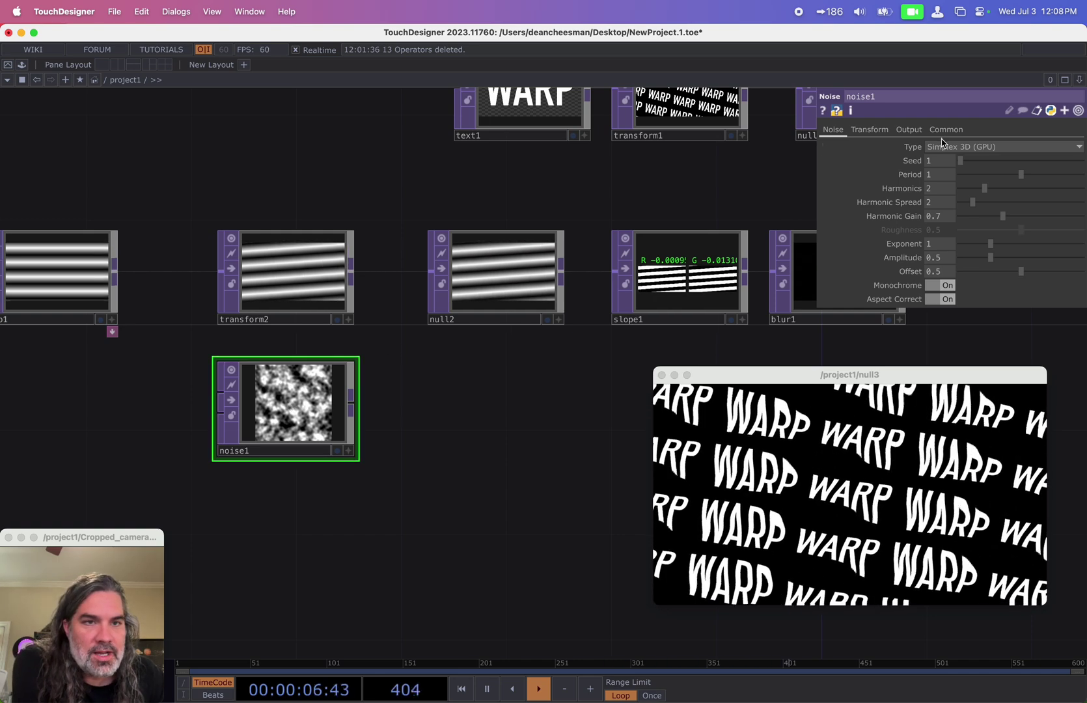
Set noise1's resolution to 1280 x 720 and its pixel format to 32-bit float (Mono).
left_click(945, 129)
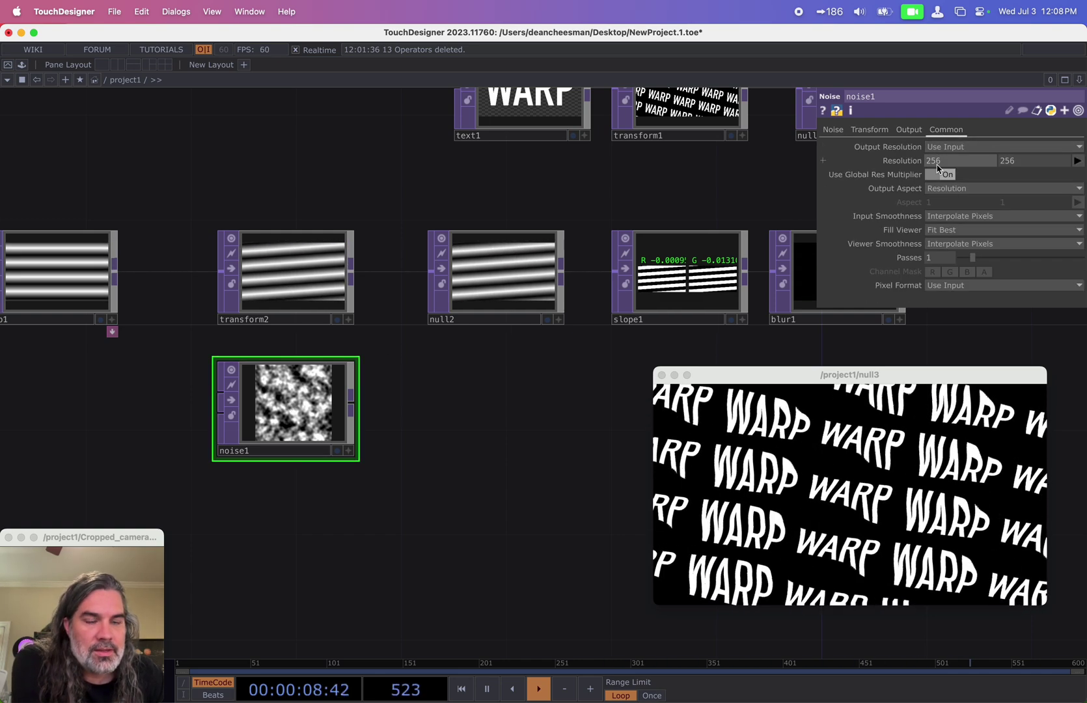
left_click(1077, 160)
left_click(1060, 223)
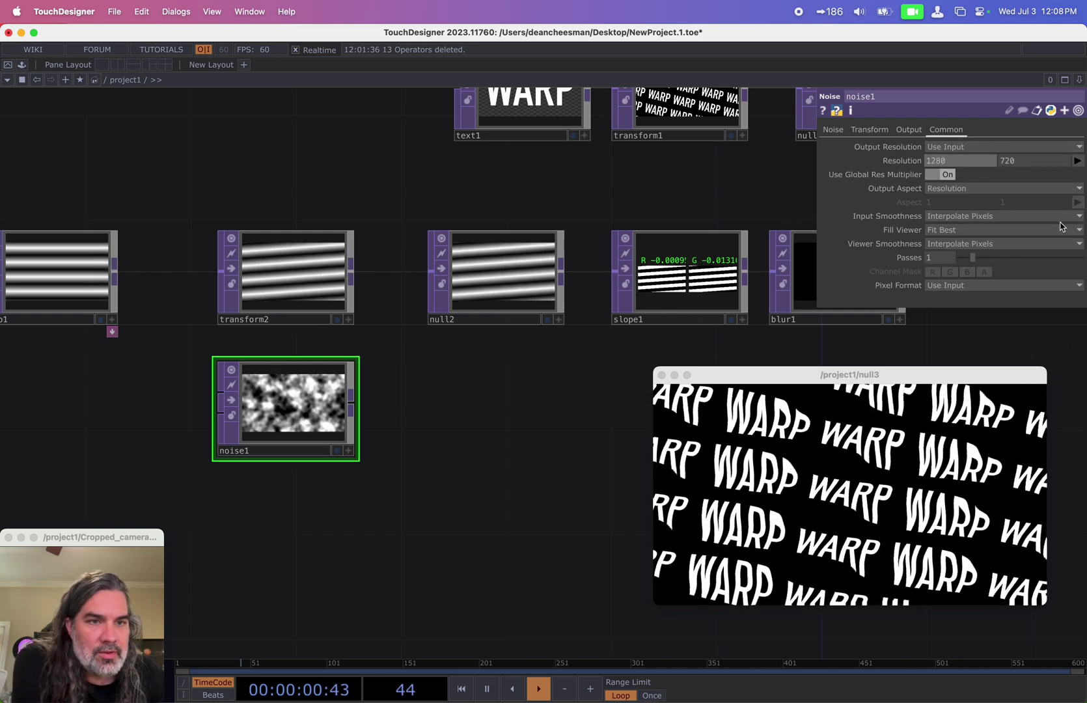
left_click(958, 286)
left_click_drag(906, 386, 703, 406)
left_click(971, 285)
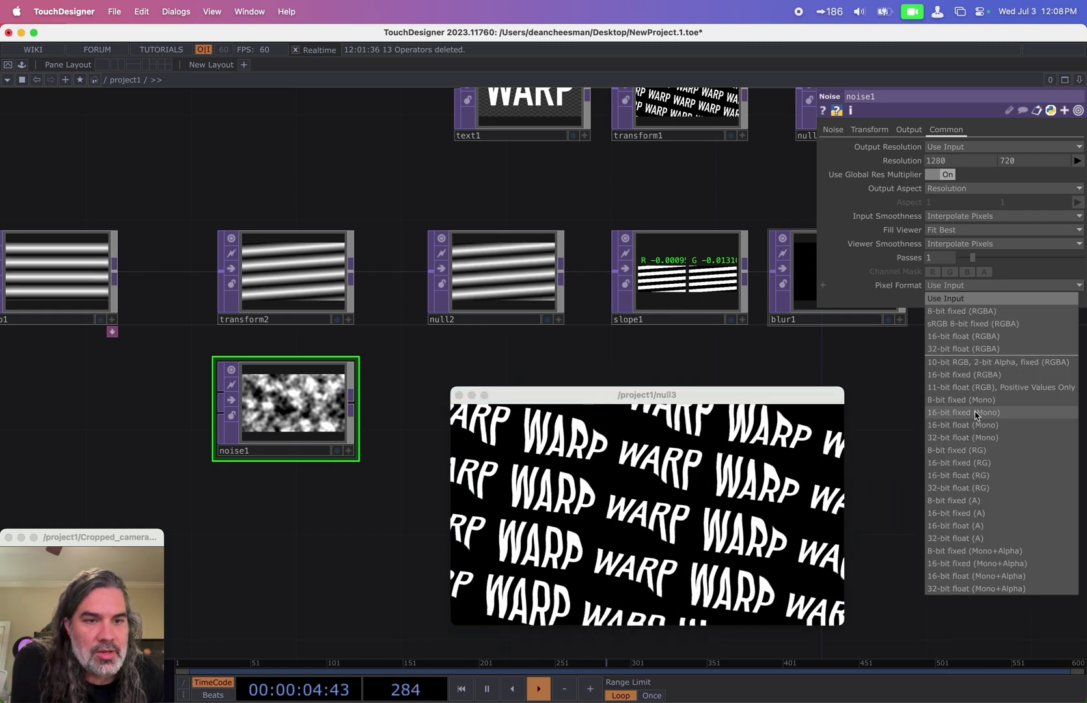
left_click(963, 437)
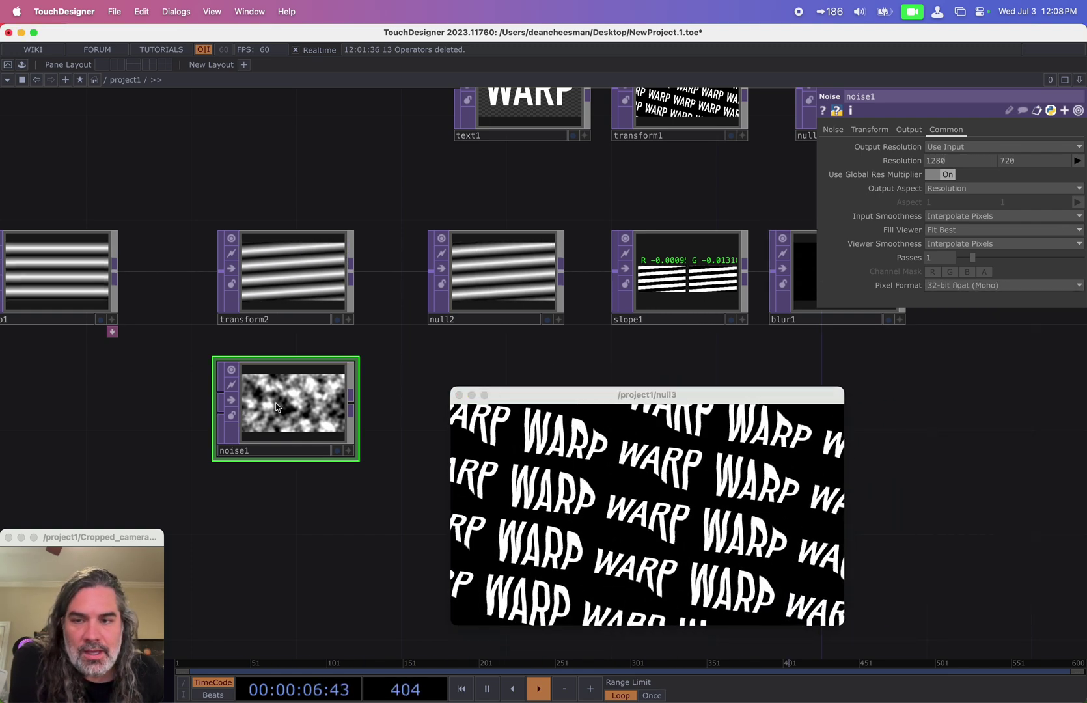
Set noise1's Period to 3 and Harmonics to 1.
left_click(833, 129)
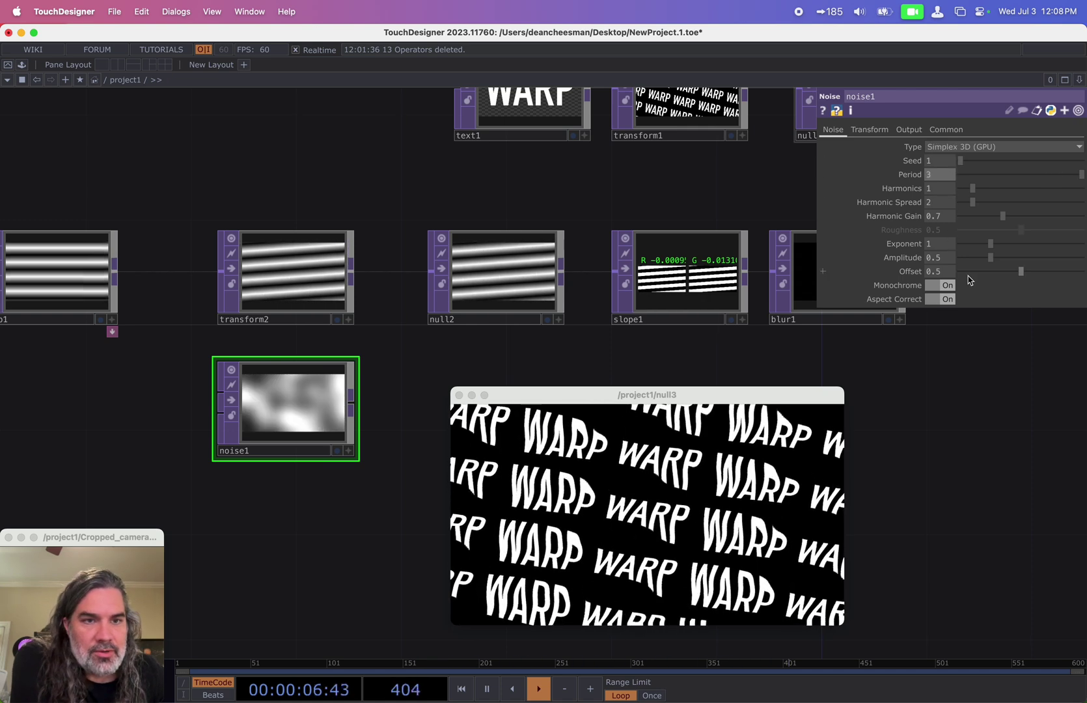
Set noise1's type to Simplex 4D (GPU), animate its Translate 4D with time, and set Scale 4D to 0.15.
left_click(968, 147)
left_click(958, 225)
left_click(869, 130)
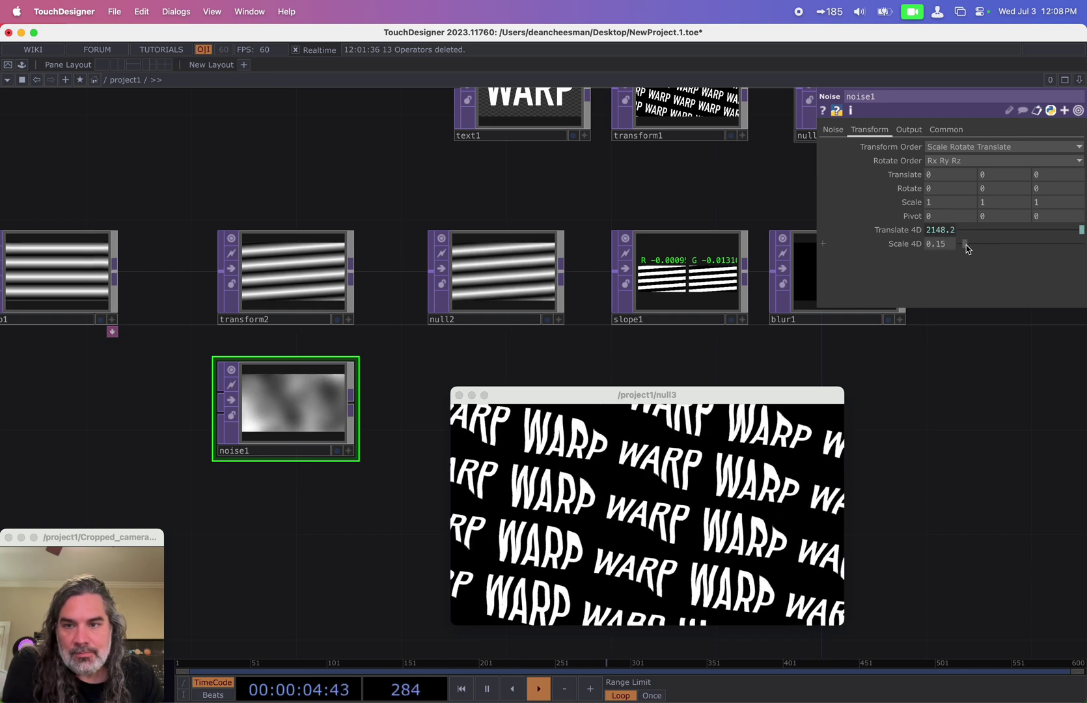
Wire noise1 into null2 in place of transform2 and set slope1's Strength to 12.25.
left_click_drag(382, 391, 378, 397)
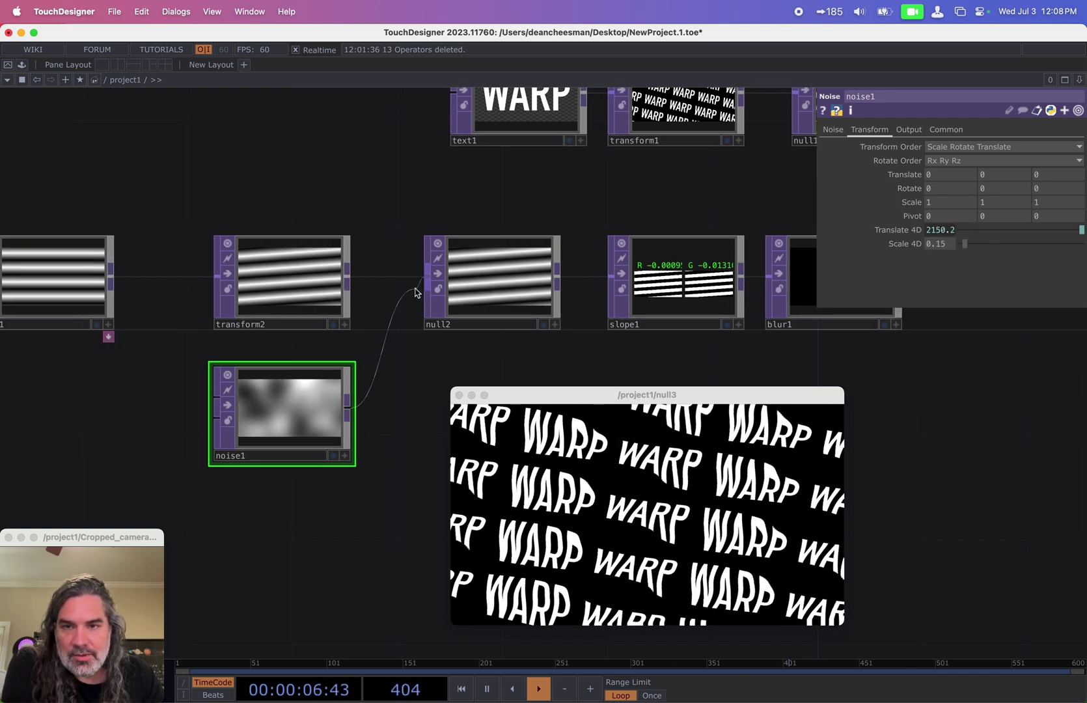
left_click(674, 310)
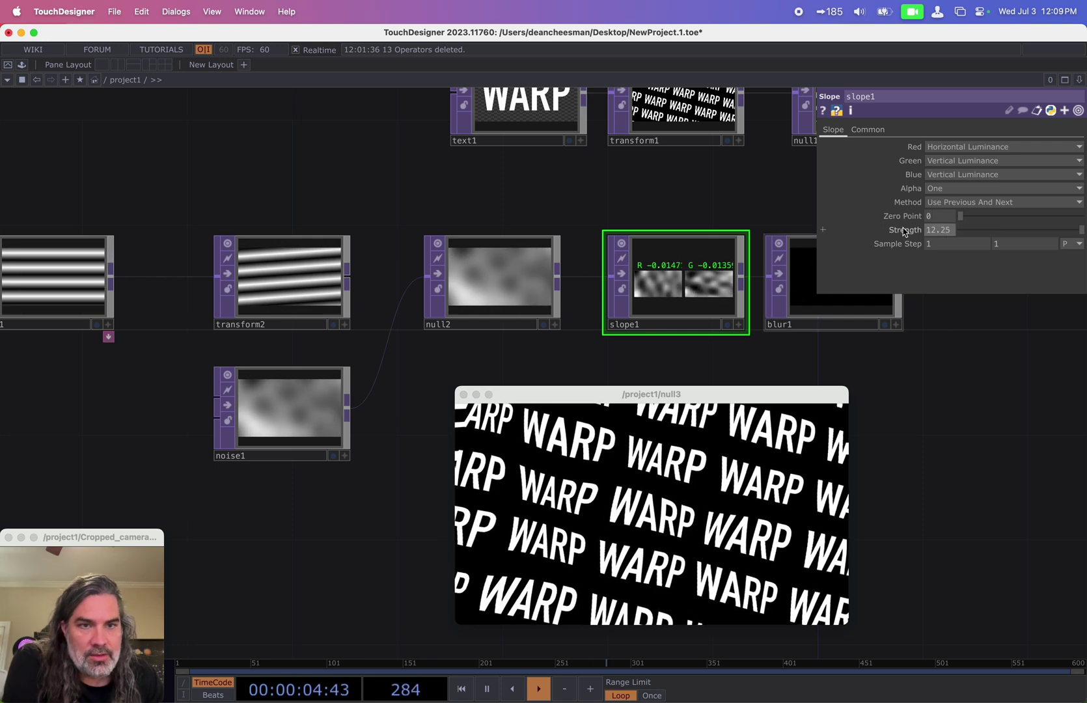
left_click_drag(866, 480, 629, 451)
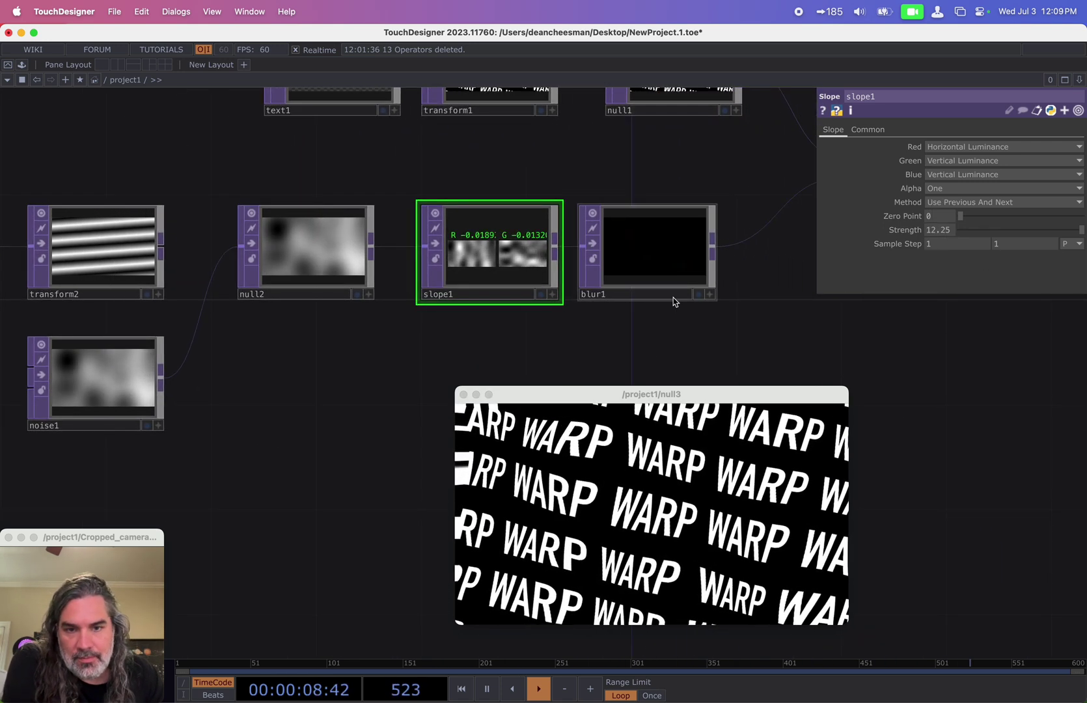
Bring the Pexels video 14524402-uhd_3840_2160_25fps.mp4 from the file browser into the network above text1 and wire it into null1.
left_click_drag(410, 368, 308, 455)
scroll(336, 450, "down", 2)
scroll(233, 392, "down", 1)
scroll(233, 392, "down", 1)
key("super+Tab")
left_click_drag(267, 197, 458, 261)
left_click(340, 182)
left_click_drag(345, 193, 377, 194)
Enlarge the null3 viewer window and move it clear of the lower operator chain.
left_click_drag(714, 393, 566, 213)
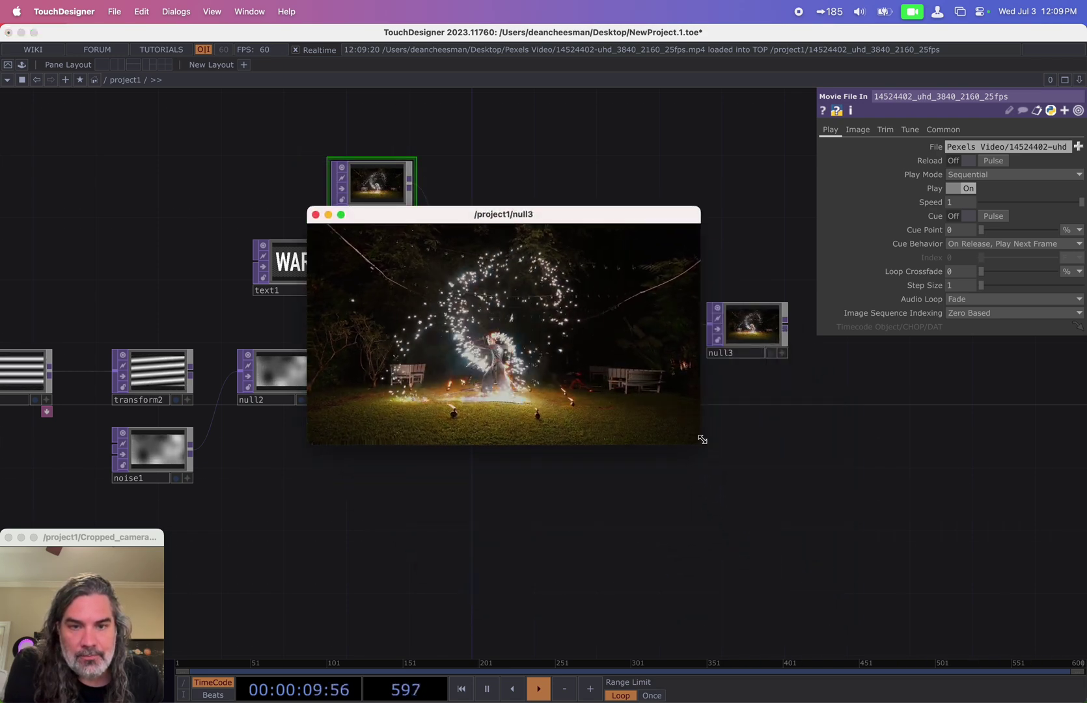
left_click_drag(702, 439, 891, 536)
left_click_drag(650, 214, 389, 76)
Bypass blur1 and adjust slope1's Strength for the video.
left_click_drag(740, 456, 893, 514)
left_click(680, 464)
left_click(622, 459)
left_click(554, 459)
left_click_drag(941, 232, 944, 232)
Set noise1's Period to 2.2.
left_click(322, 531)
left_click(865, 130)
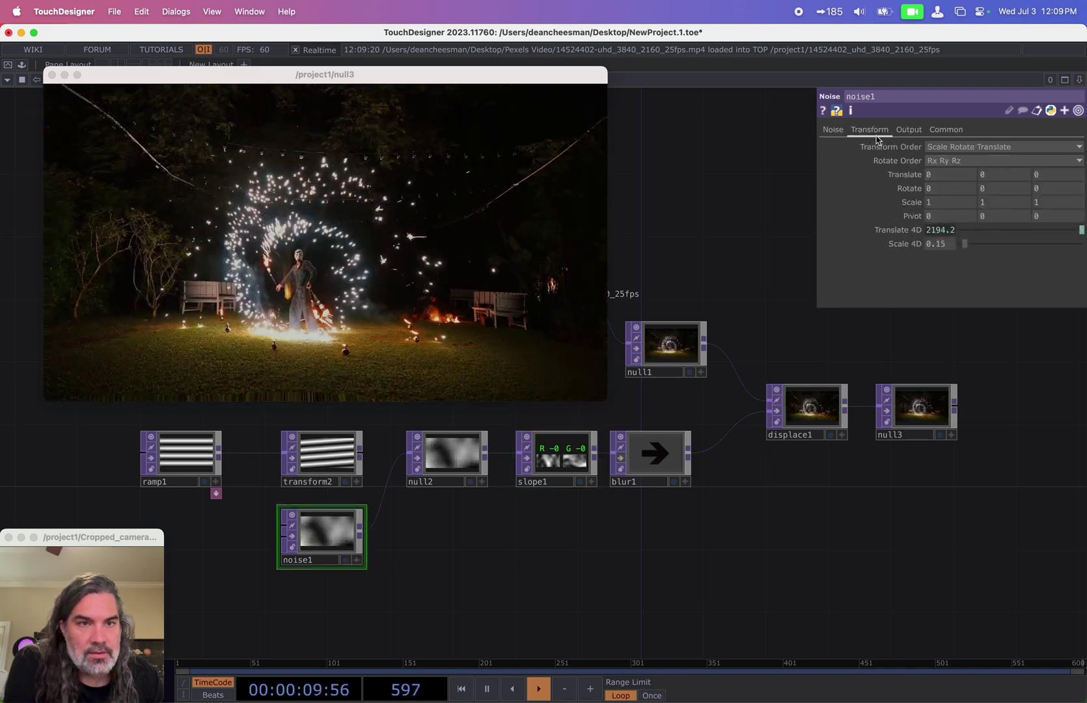
left_click(836, 130)
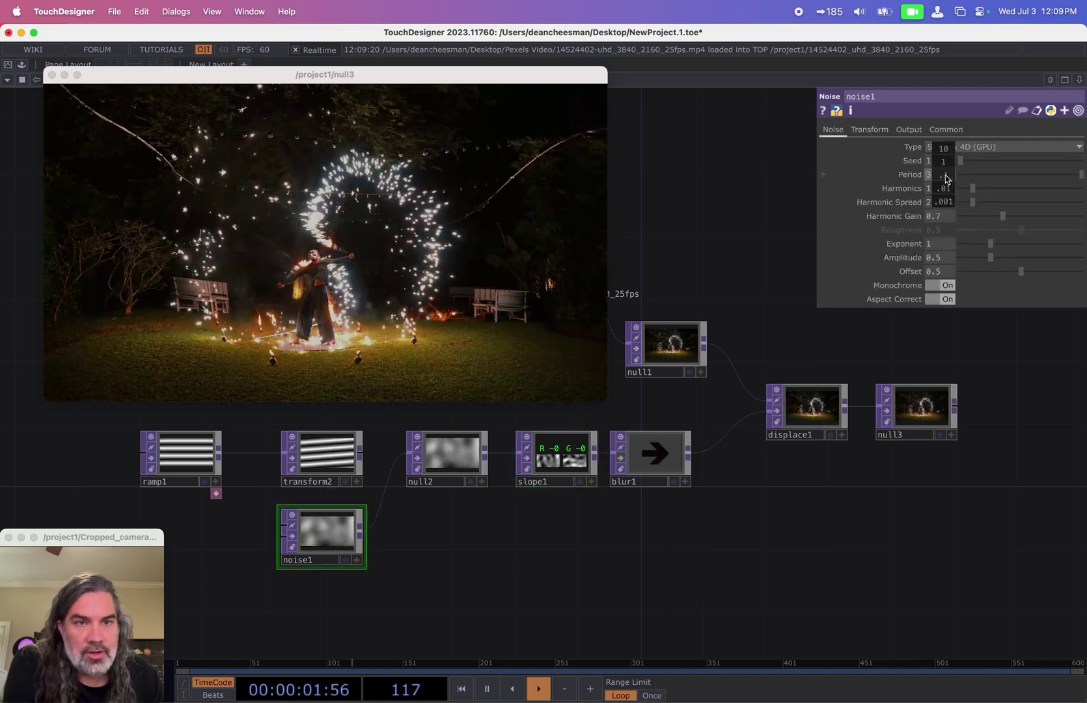
middle_click_drag(940, 179, 938, 152)
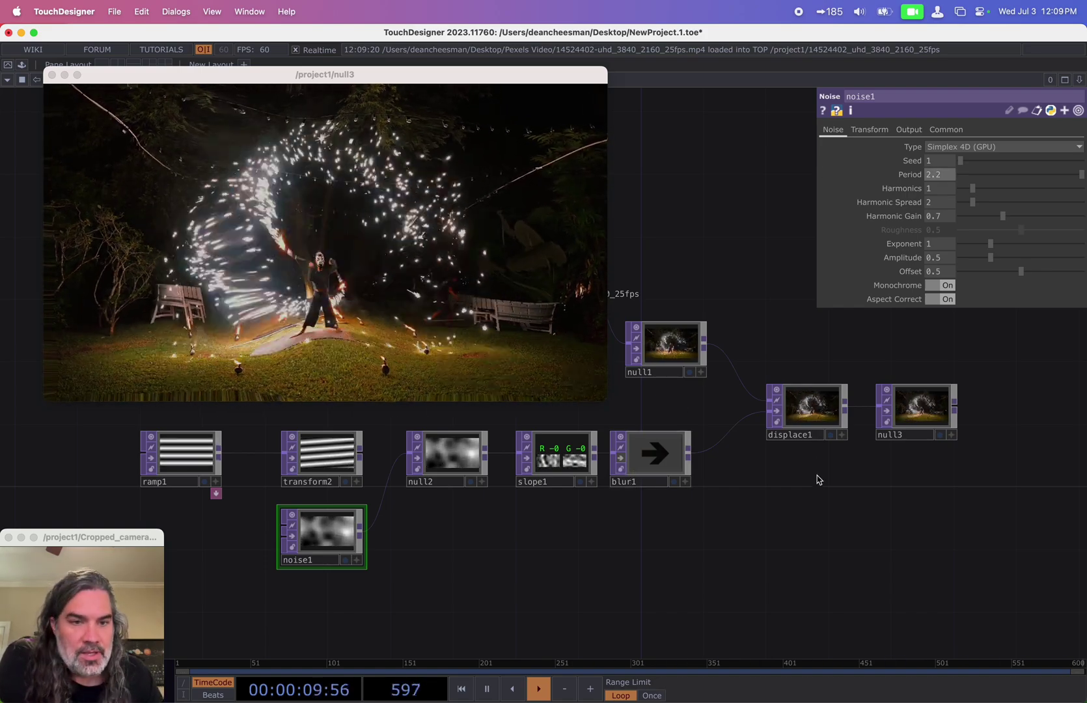
Try the Zero and Repeat extend modes on displace1 and set its Extend to Mirror.
scroll(821, 478, "up", 5)
left_click(766, 444)
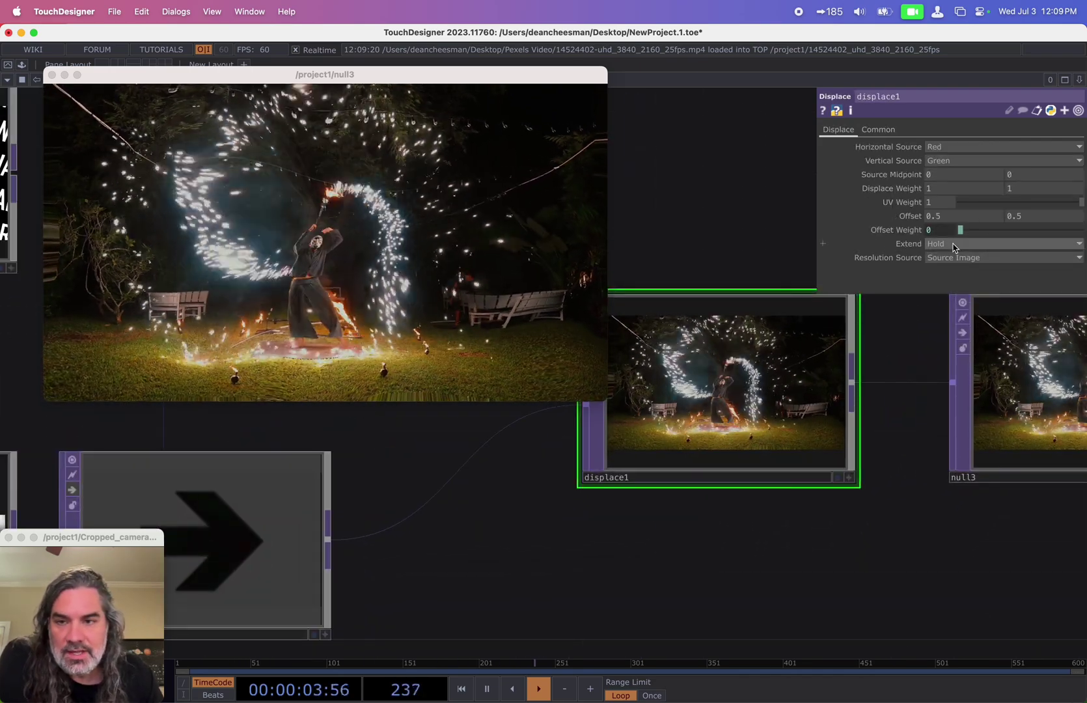
left_click(954, 244)
left_click(936, 269)
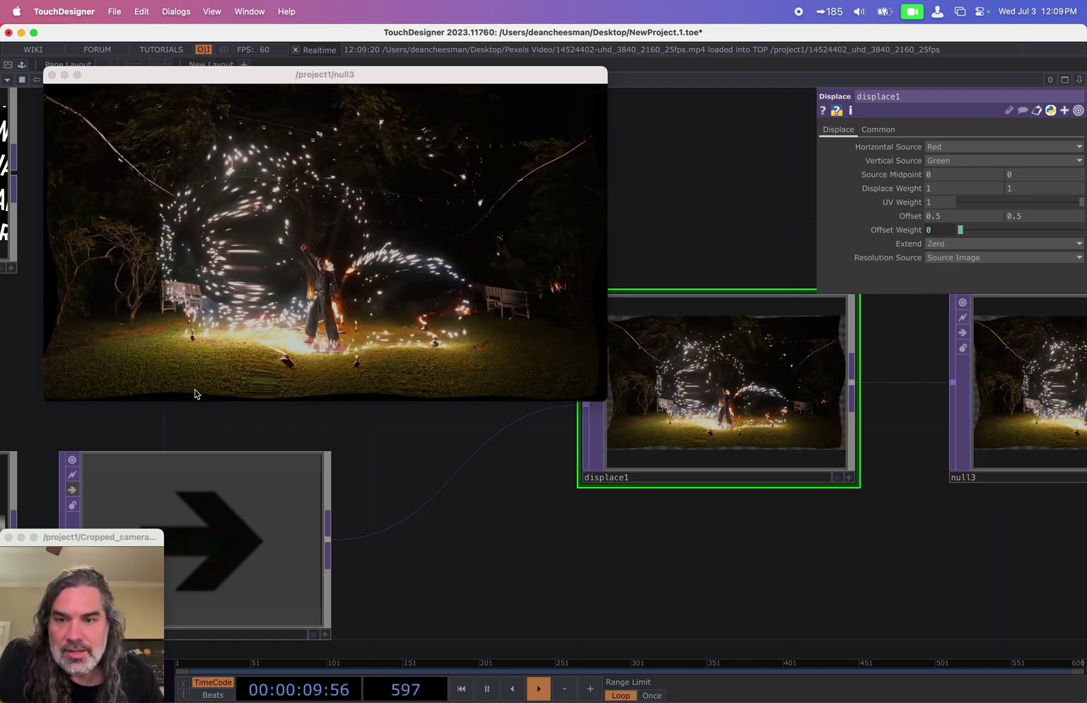
left_click(954, 244)
left_click(939, 284)
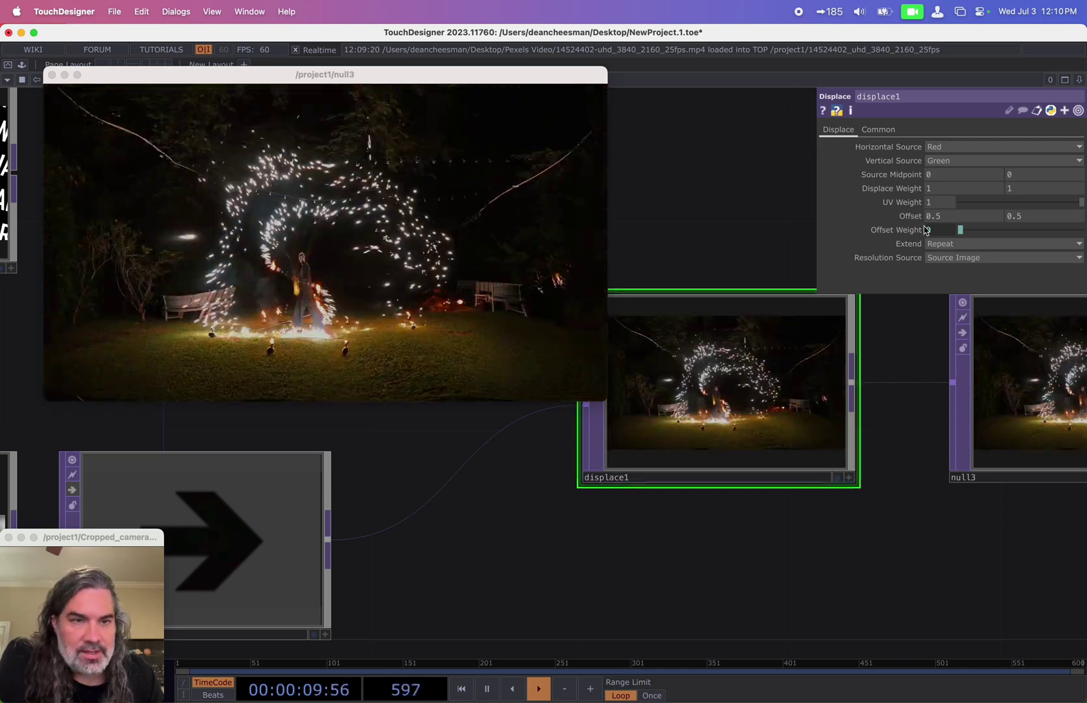
left_click(940, 244)
left_click(938, 297)
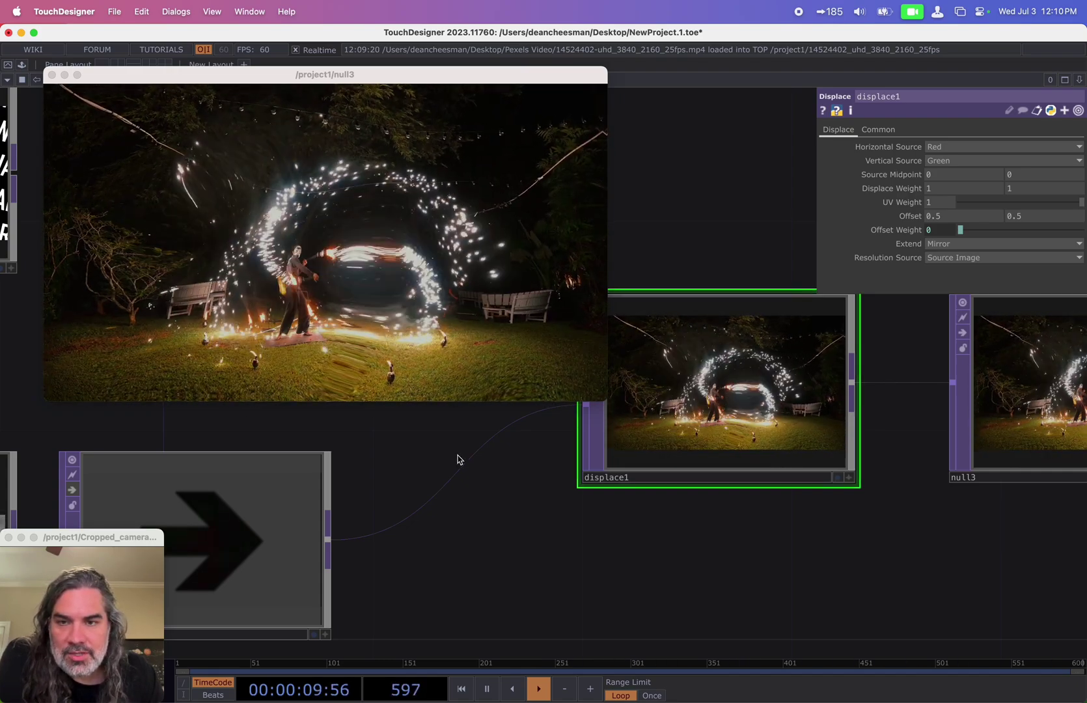
scroll(509, 532, "down", 2)
scroll(624, 549, "down", 5)
scroll(727, 424, "up", 2)
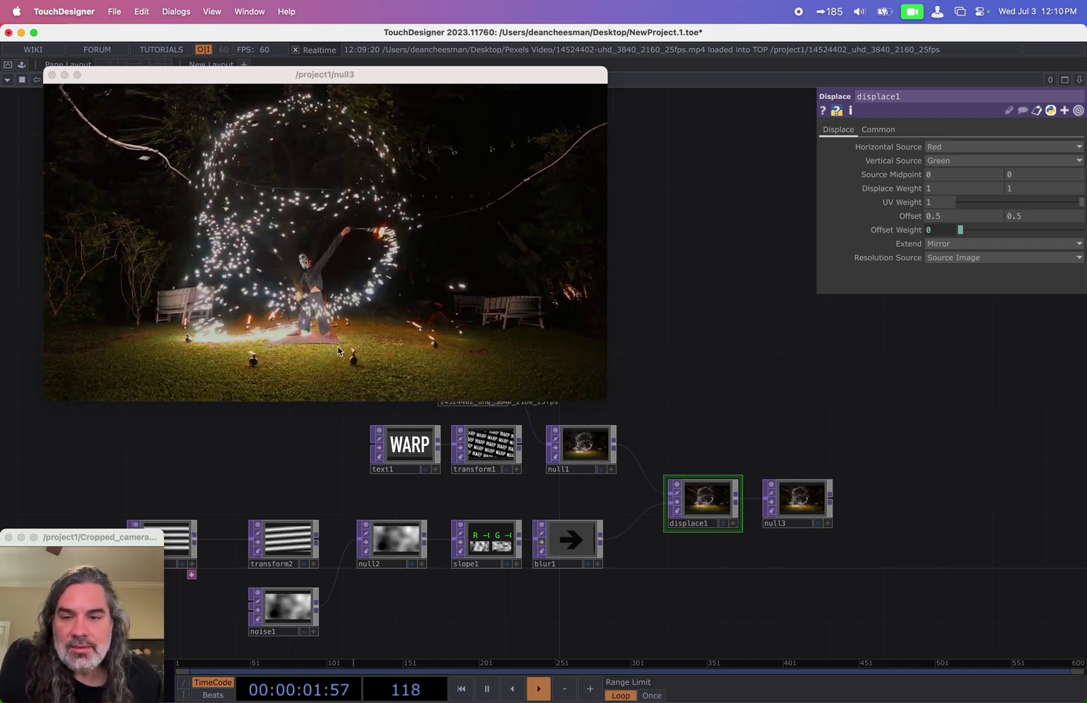
scroll(399, 548, "up", 3)
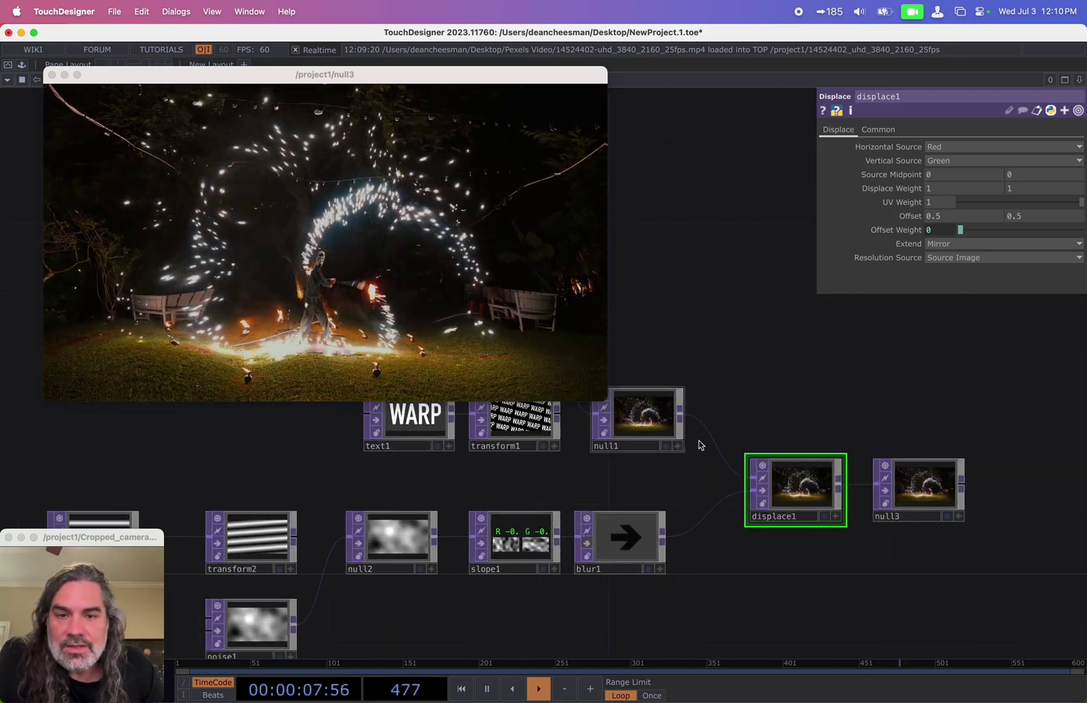